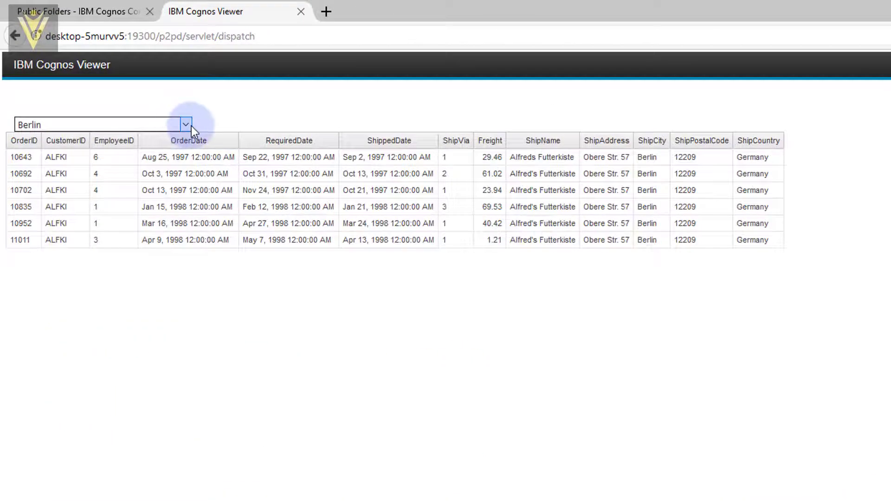
Step: Filter the orders report to ship city Aachen, then Albuquerque, and return to Report Studio
left_click(185, 124)
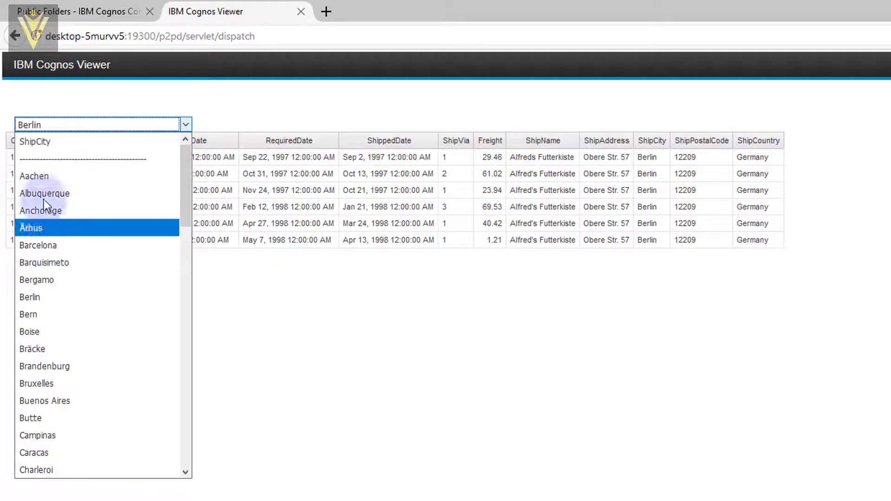
left_click(42, 176)
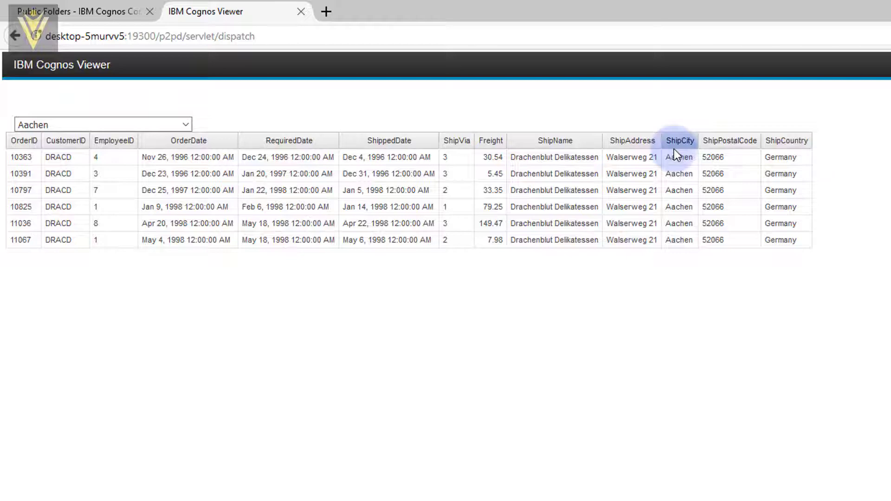
left_click(180, 124)
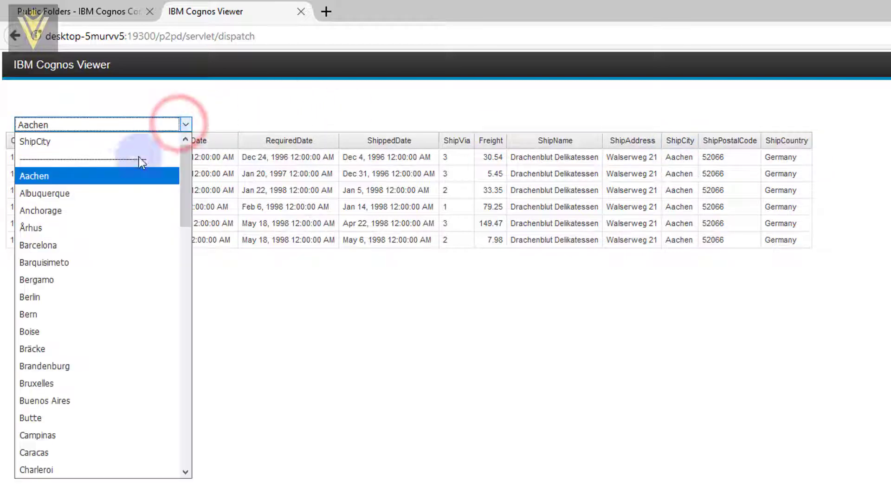
left_click(105, 190)
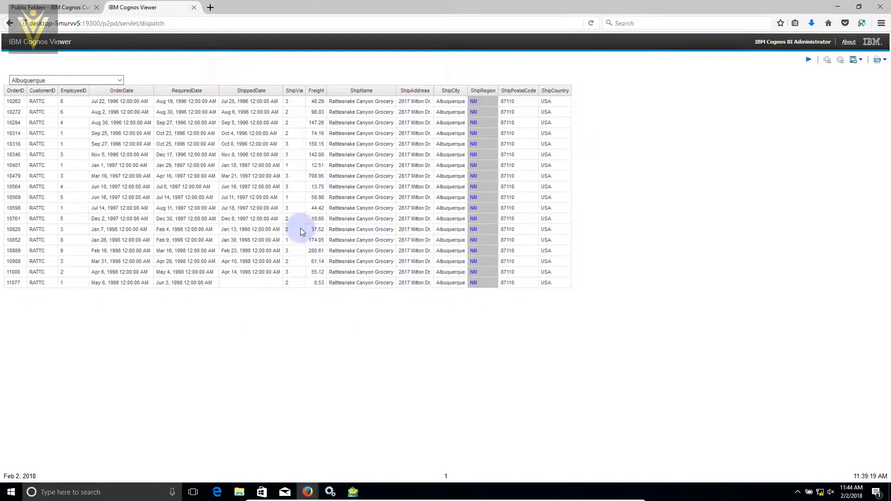
key("alt+Tab")
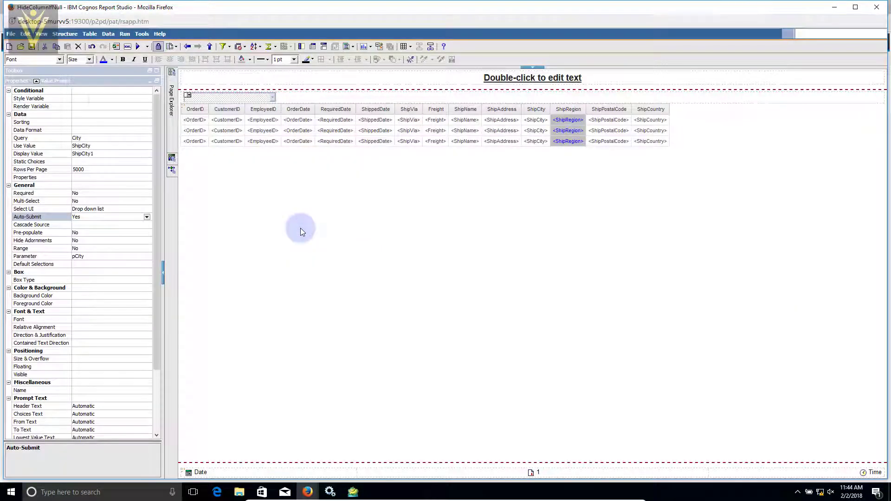
Step: Create a new blank List report
left_click(10, 47)
left_click(419, 225)
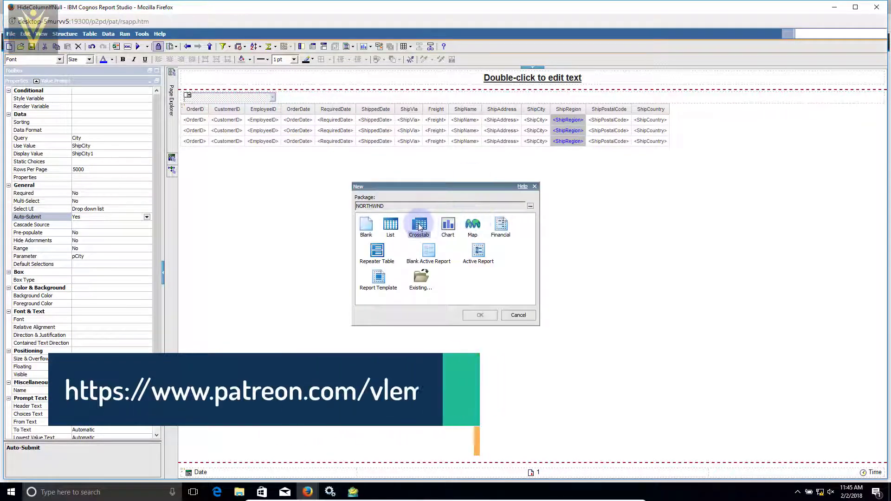
left_click(391, 224)
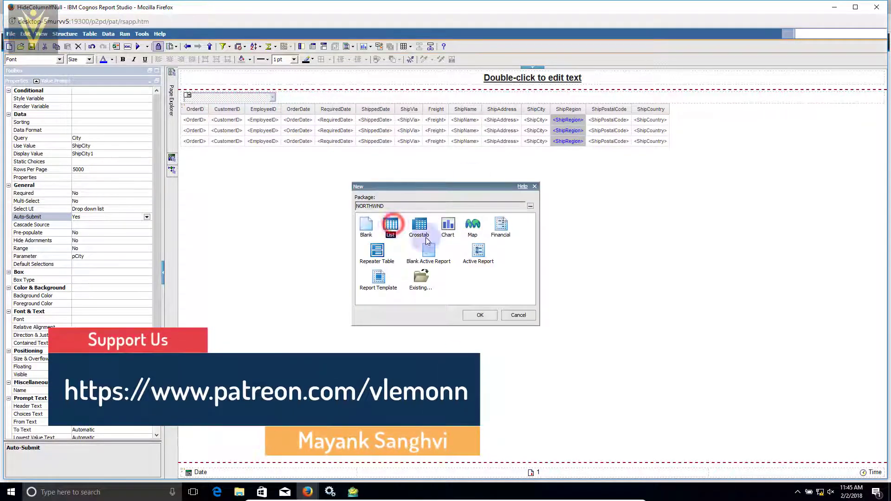
left_click(479, 315)
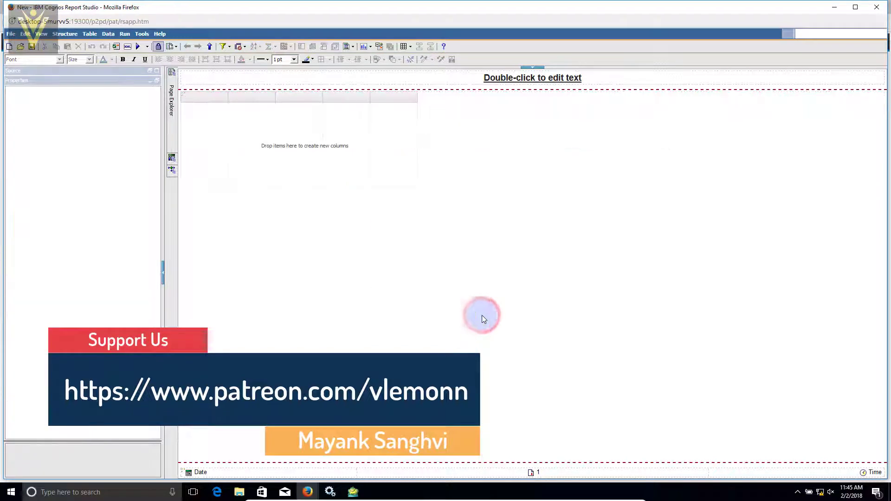
Step: Set the report title to 'Order'
left_click(521, 86)
double_click(522, 86)
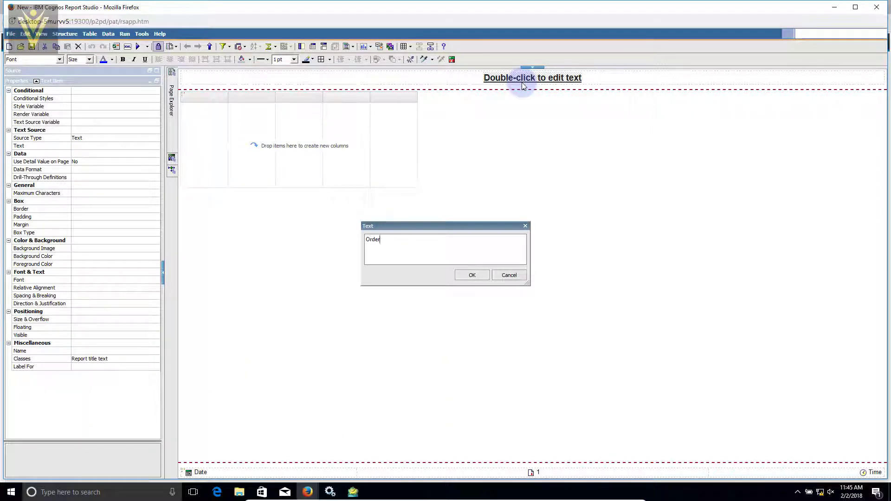
left_click(465, 275)
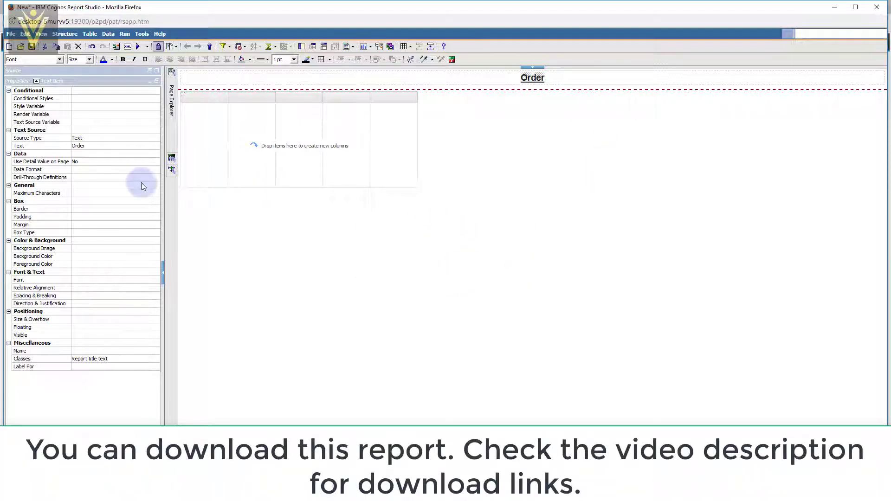
Step: Add a Block above the list, cancelling the Value Prompt that was dropped in
left_click(157, 70)
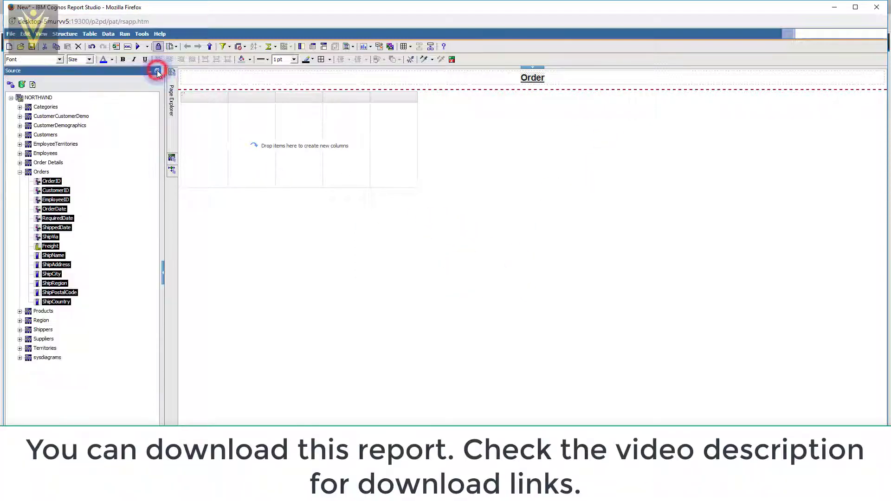
left_click(46, 463)
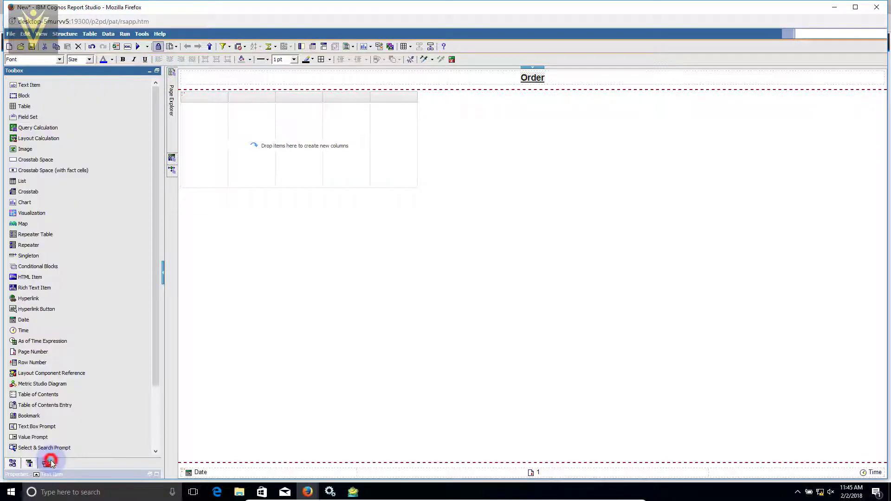
left_click_drag(156, 256, 160, 316)
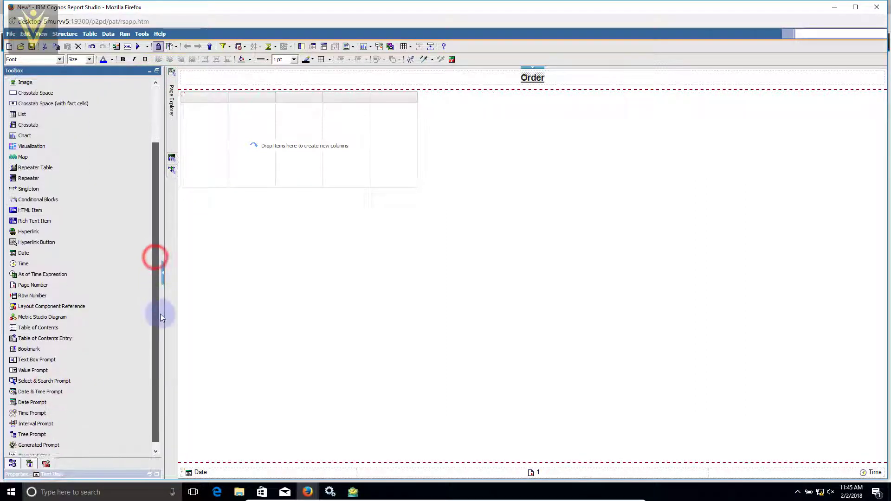
left_click_drag(154, 155, 149, 91)
left_click_drag(63, 96, 180, 102)
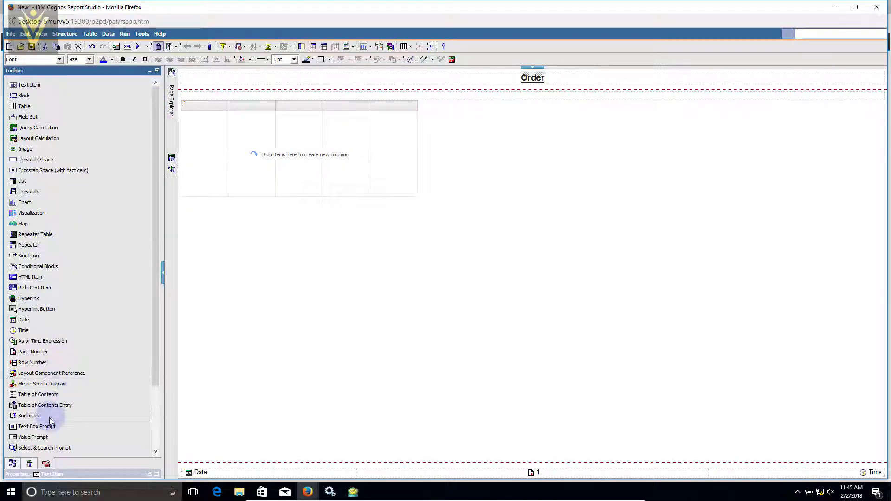
left_click_drag(46, 436, 237, 96)
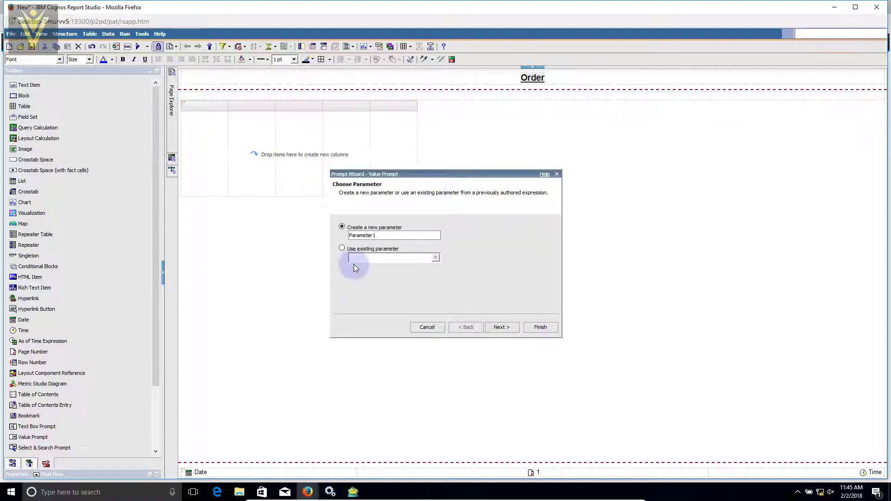
key("BackSpace")
key("BackSpace")
key("BackSpace")
key("BackSpace")
key("BackSpace")
key("BackSpace")
key("BackSpace")
key("BackSpace")
key("BackSpace")
key("BackSpace")
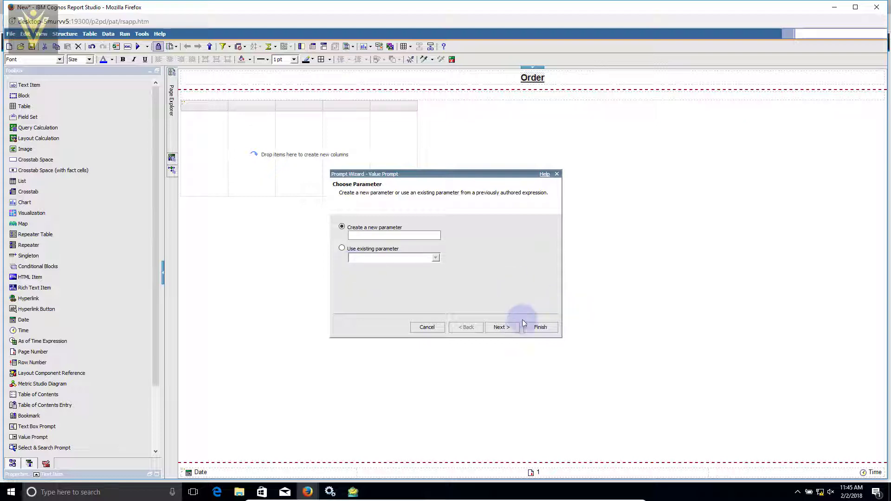
left_click(426, 328)
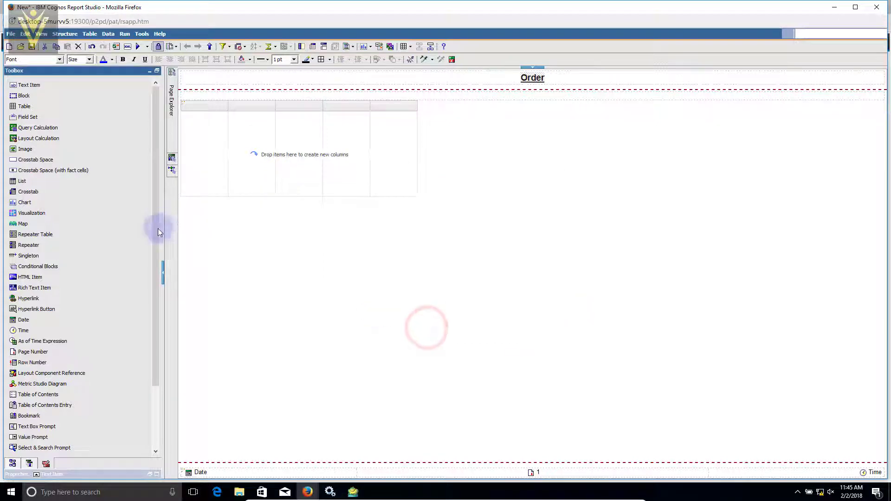
Step: Add the Orders fields, OrderID through ShipCountry, to the list as columns
left_click(28, 463)
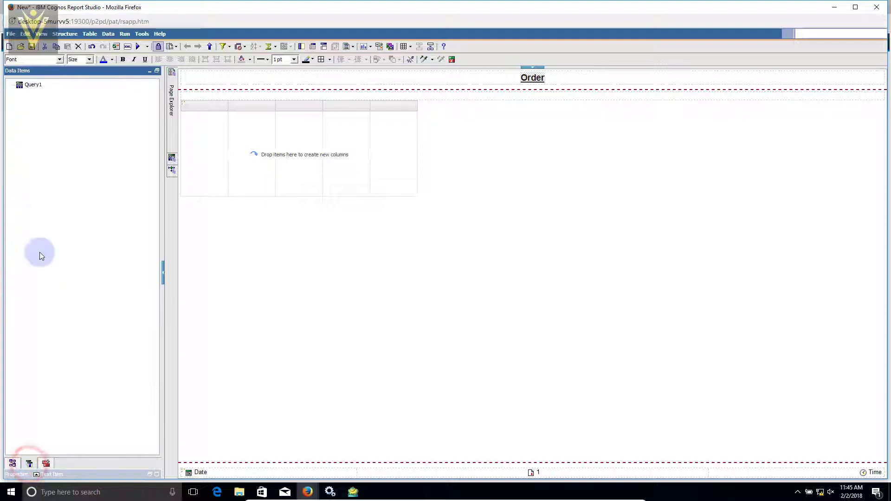
left_click(12, 463)
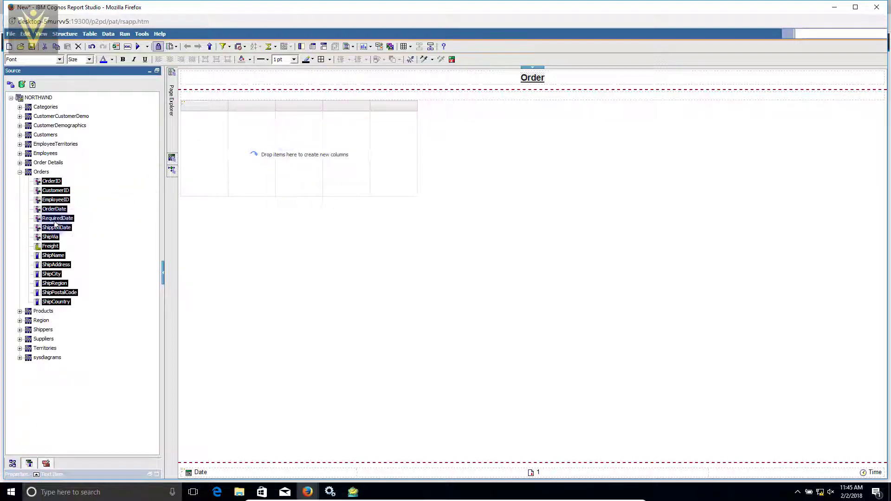
left_click_drag(55, 225, 286, 160)
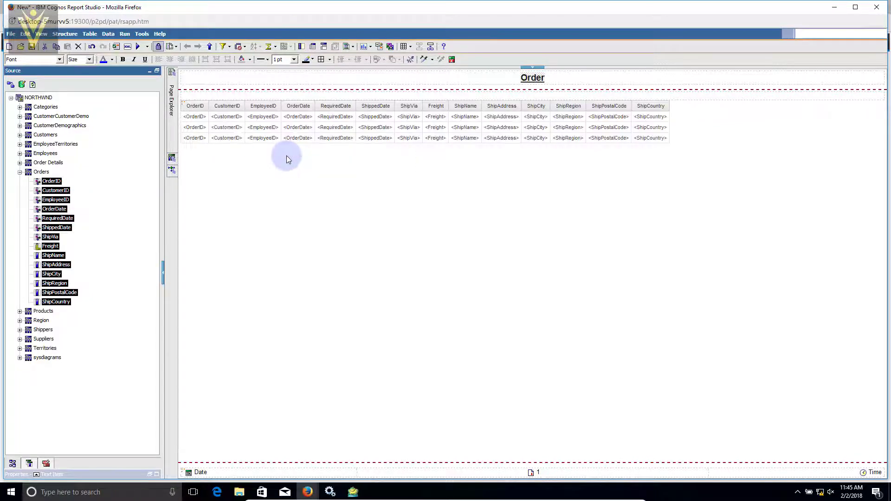
left_click(185, 108)
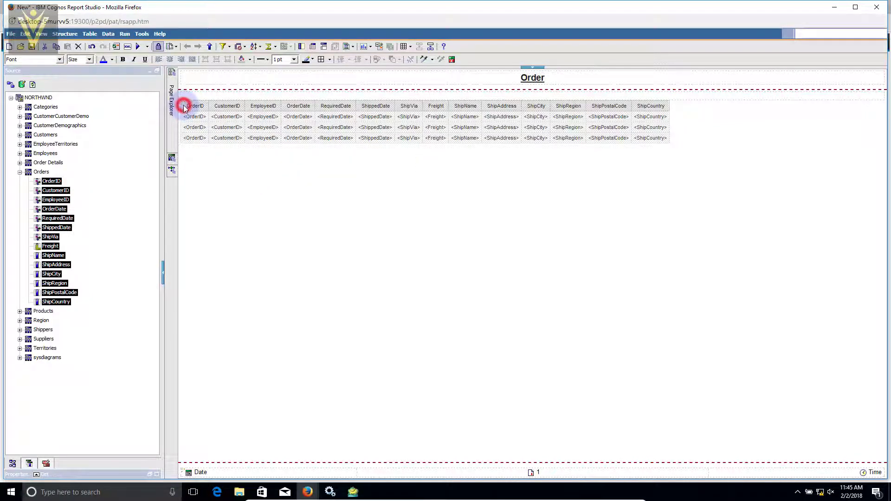
left_click(158, 474)
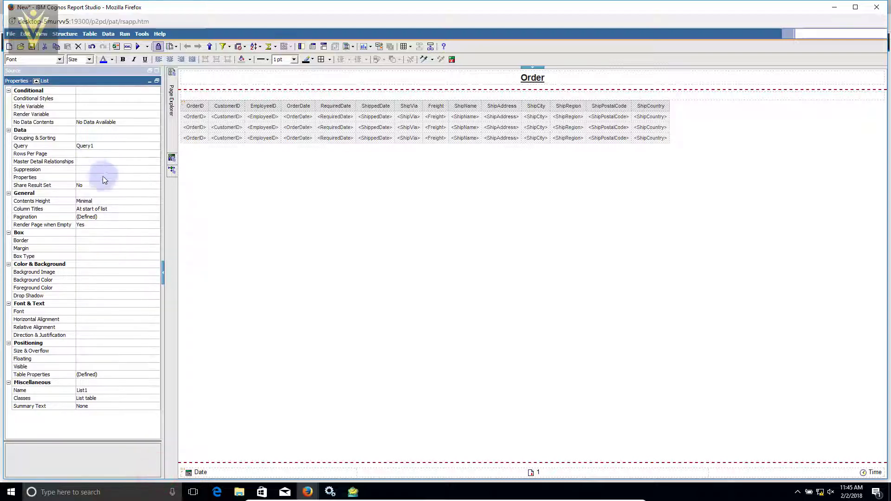
Step: Give the list a 20 px top margin
left_click(99, 249)
left_click(155, 249)
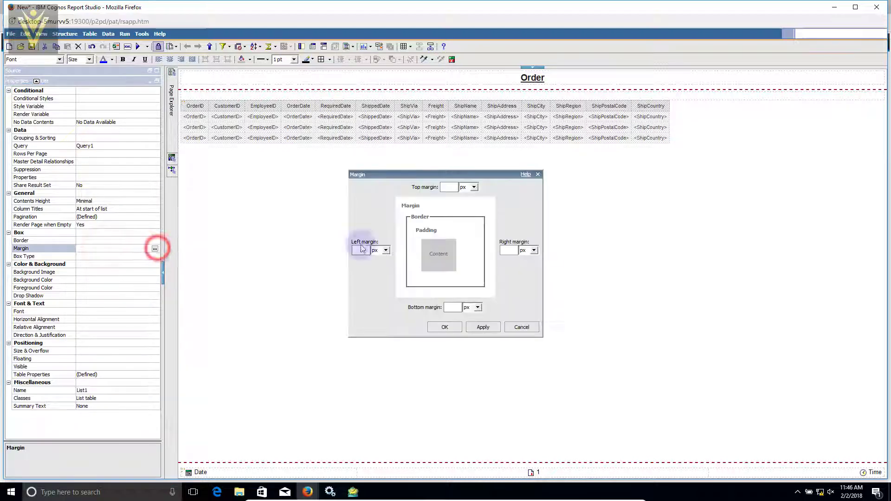
left_click(456, 187)
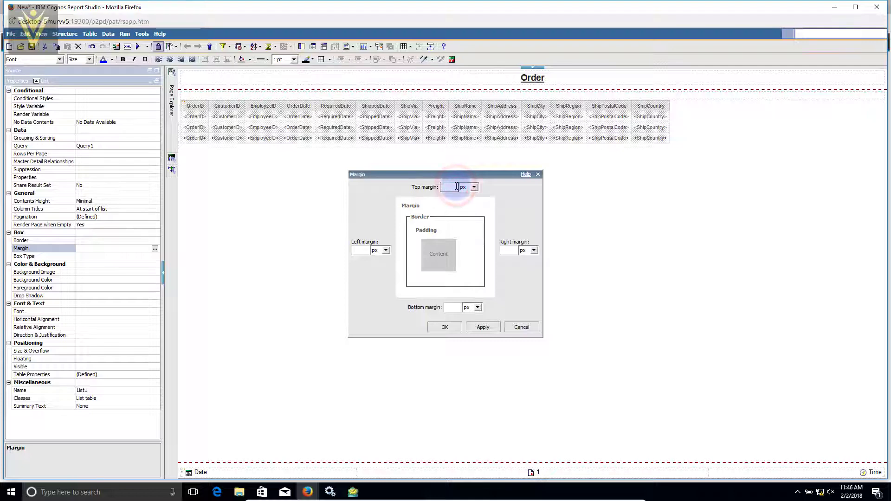
type("20")
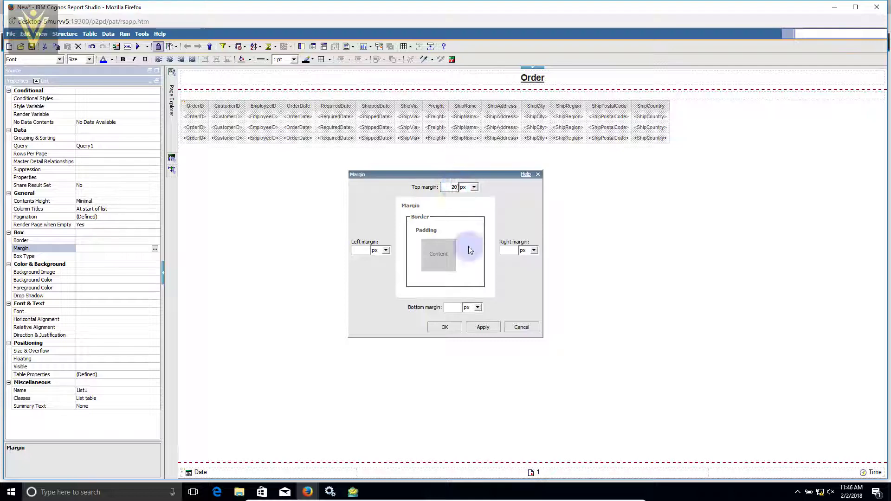
left_click(482, 327)
left_click(447, 327)
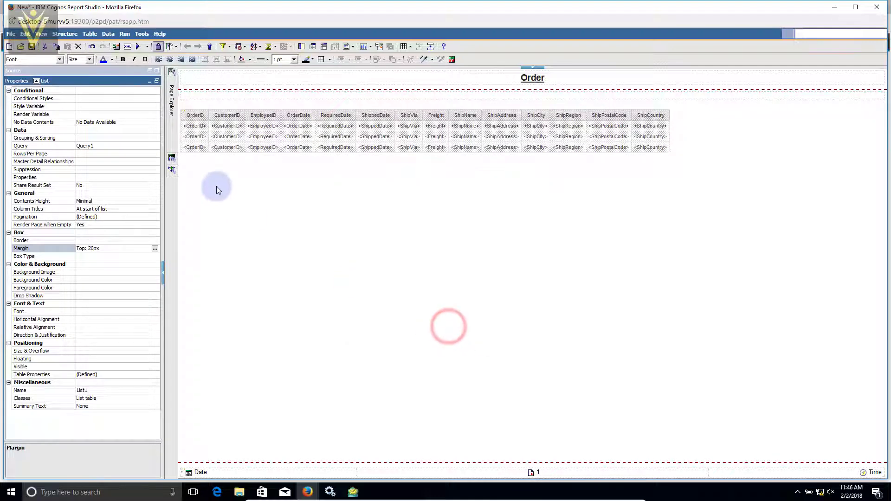
Step: Select the block above the list and dismiss the no-default-action warning
double_click(197, 99)
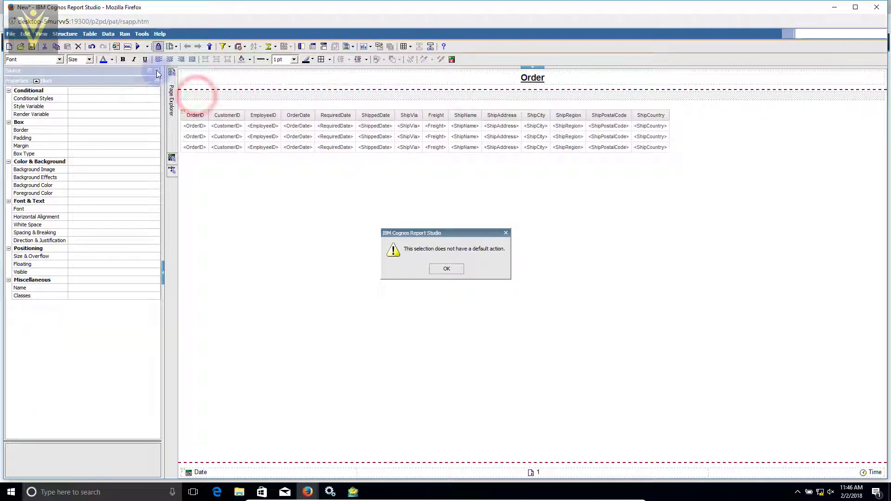
left_click(453, 273)
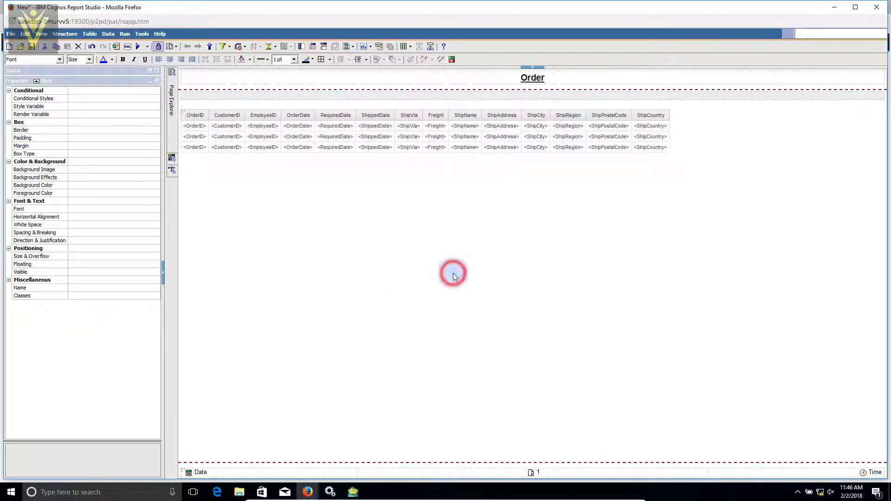
left_click(155, 71)
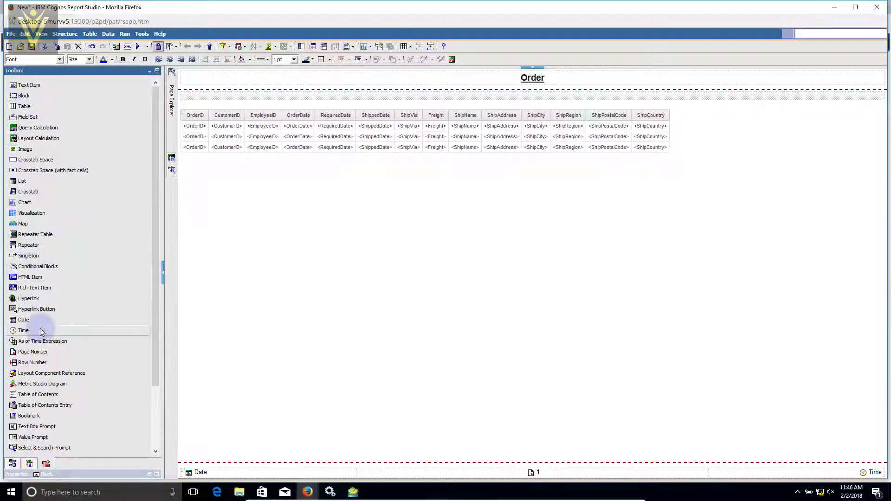
Step: Add a Value Prompt above the list with a new parameter named pCity
left_click(50, 434)
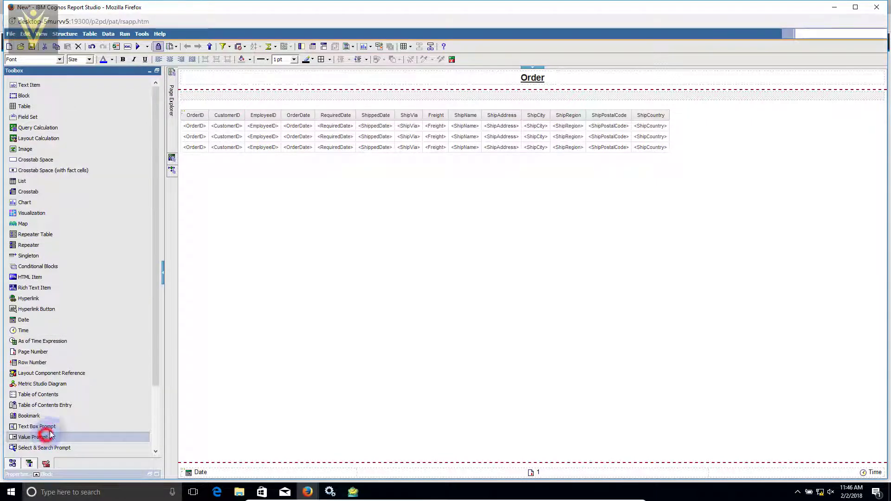
left_click_drag(51, 434, 319, 97)
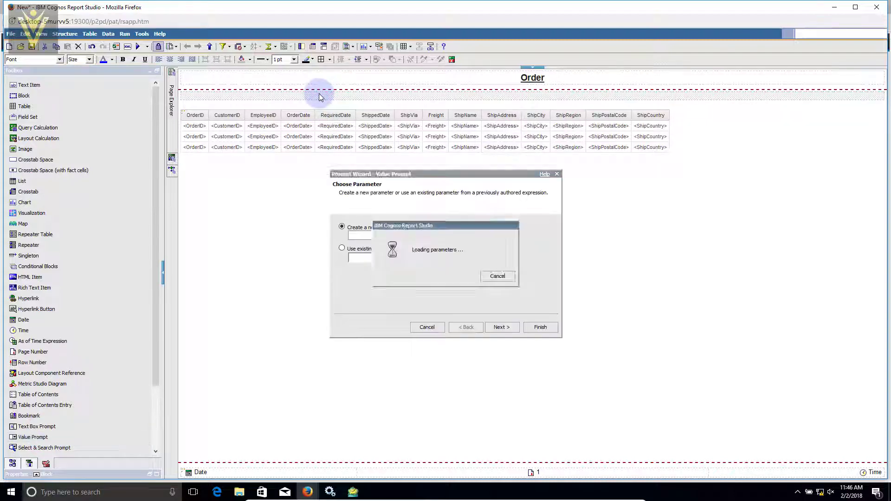
key("BackSpace")
key("BackSpace")
key("BackSpace")
key("BackSpace")
key("BackSpace")
key("BackSpace")
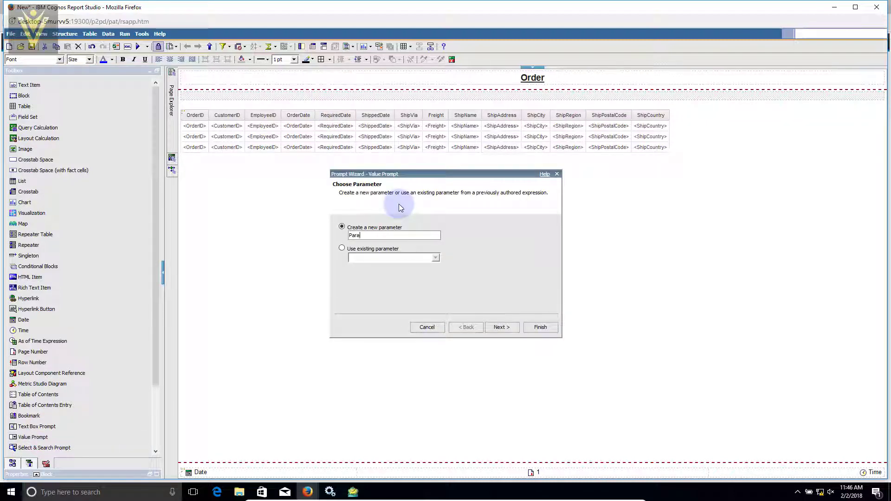
key("BackSpace")
key("BackSpace")
key("BackSpace")
key("BackSpace")
type("pCity")
left_click(500, 328)
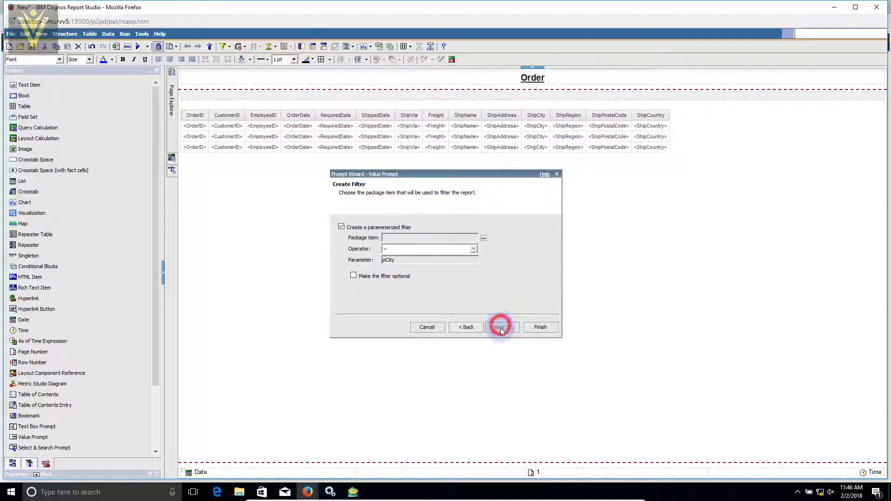
Step: Set the prompt's filter package item to Orders ShipCity
left_click(482, 239)
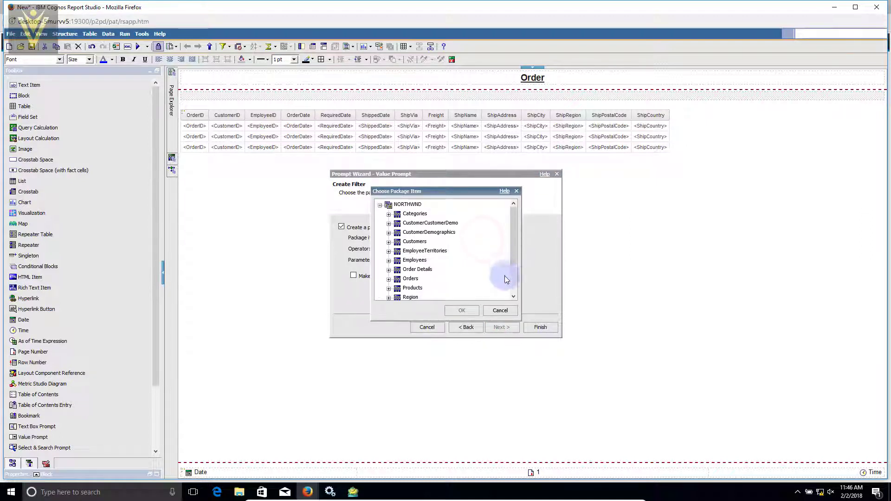
left_click(514, 279)
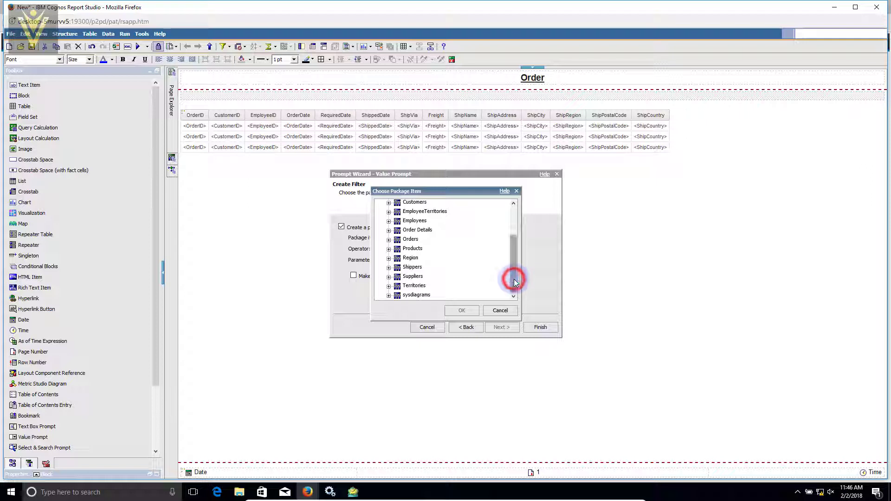
left_click(388, 241)
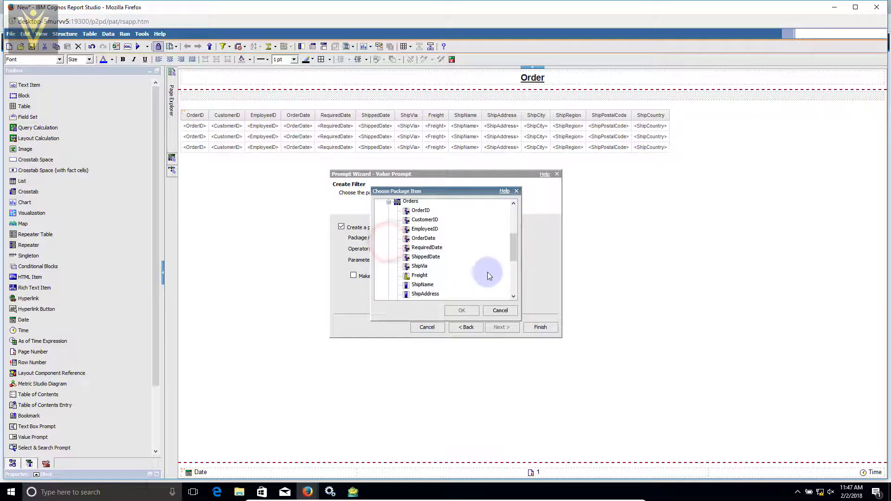
left_click(514, 280)
left_click(514, 280)
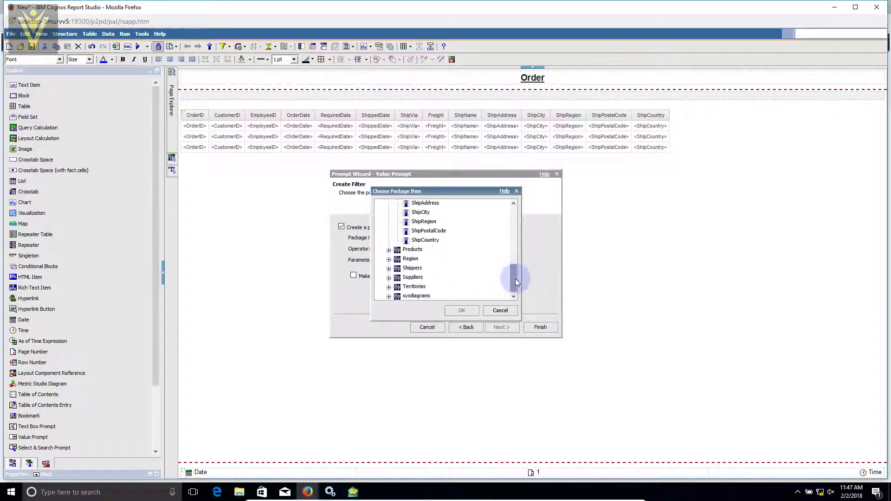
left_click(515, 279)
left_click(420, 212)
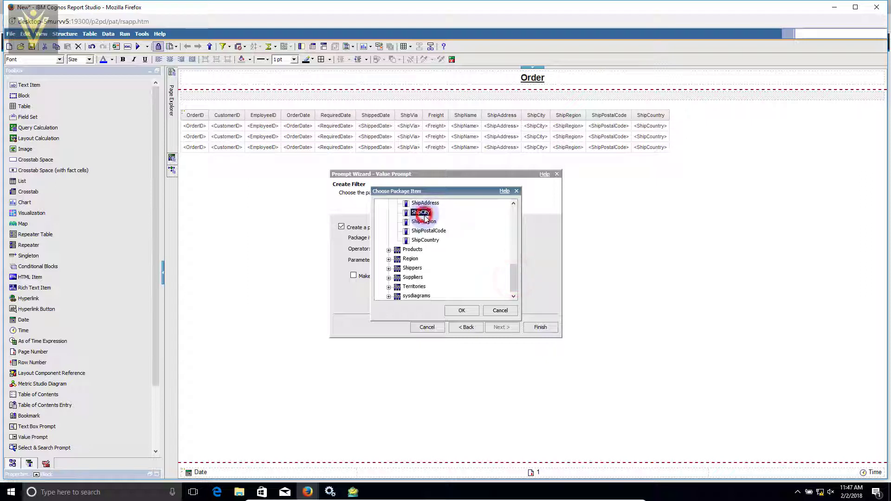
left_click(461, 311)
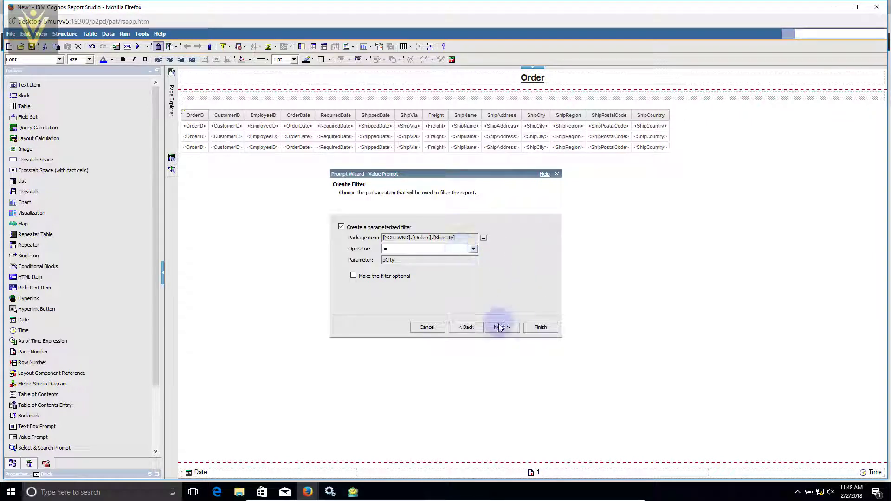
Step: Make the pCity filter optional, name the query City, display Orders.ShipCity values, and finish
left_click(357, 276)
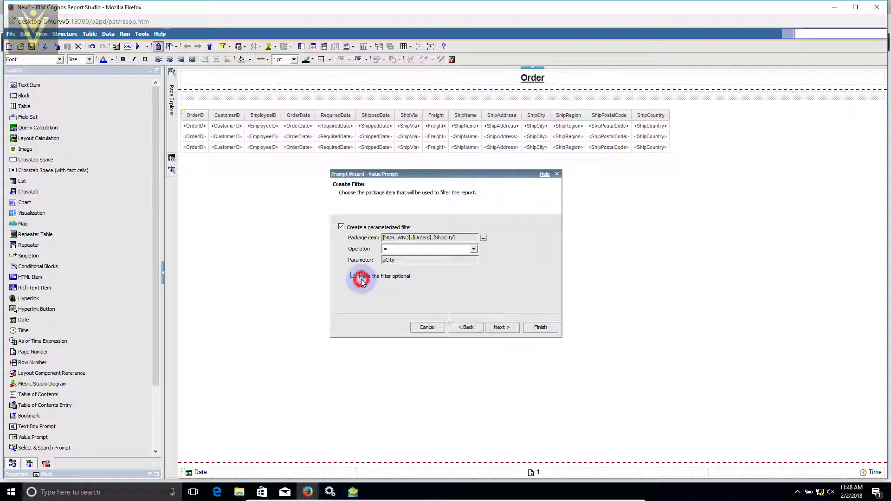
left_click(499, 329)
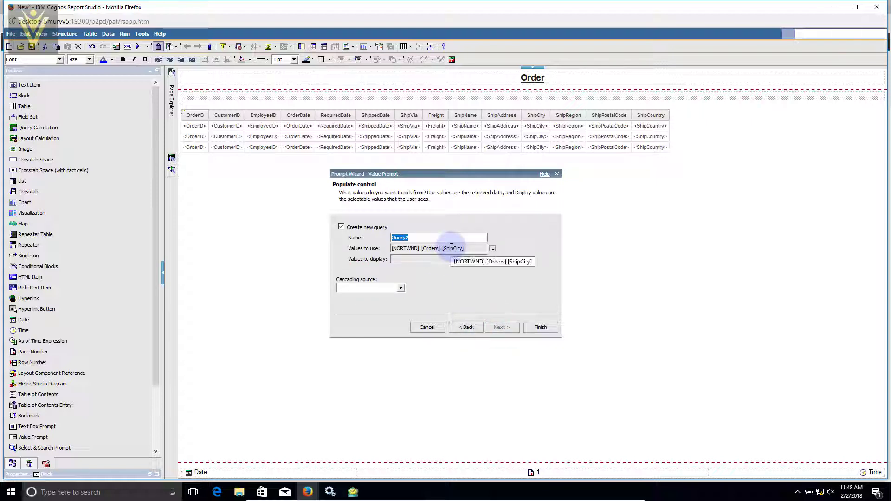
type("City")
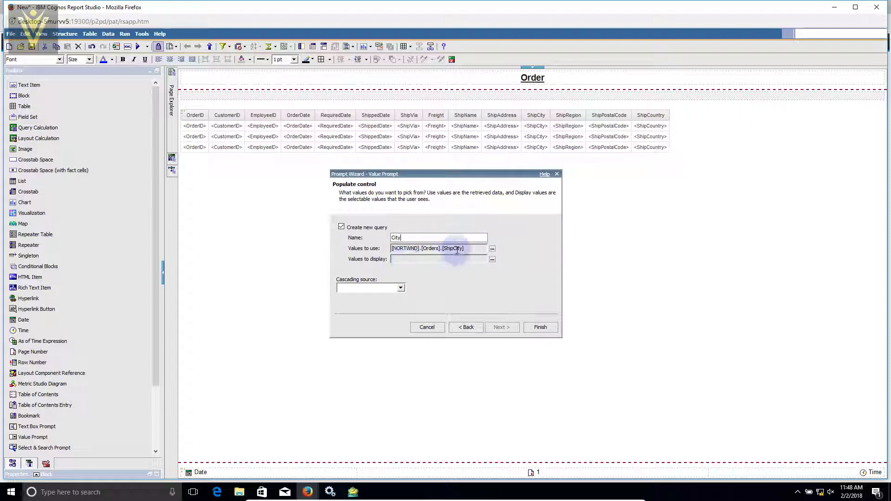
left_click(492, 261)
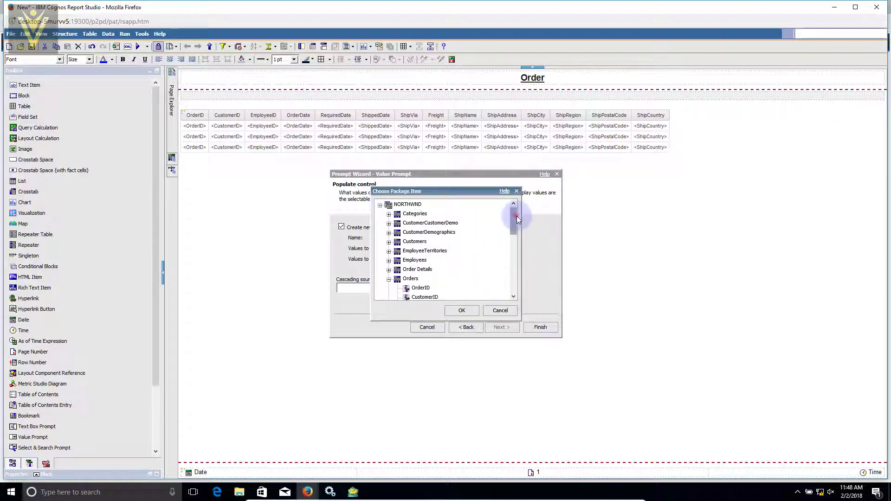
left_click_drag(516, 215, 518, 257)
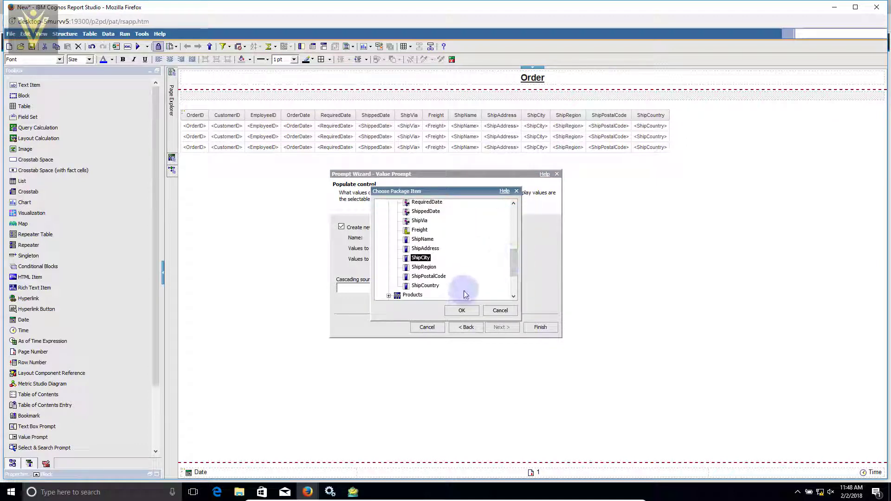
left_click(462, 311)
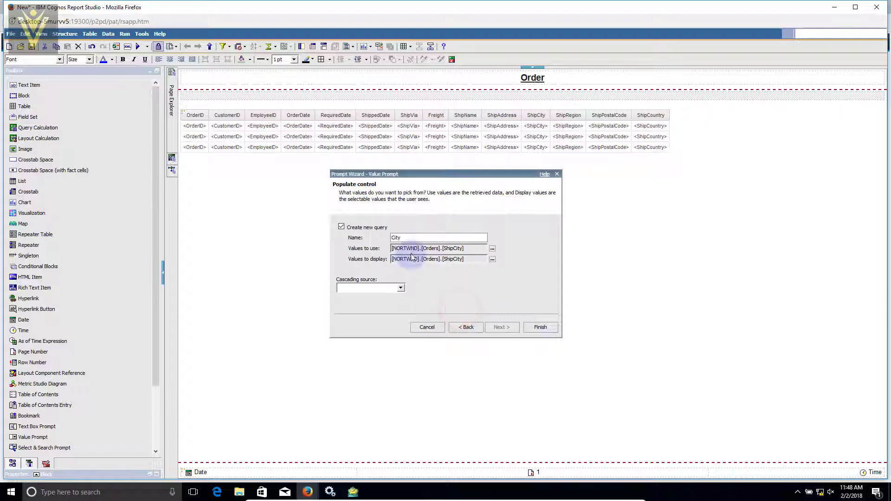
left_click(532, 327)
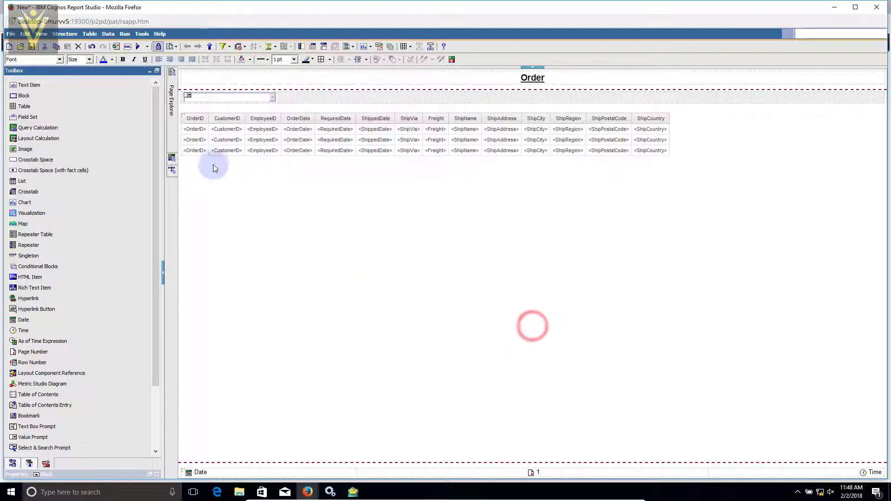
Step: Set the city prompt's Auto-Submit property to Yes
left_click(235, 96)
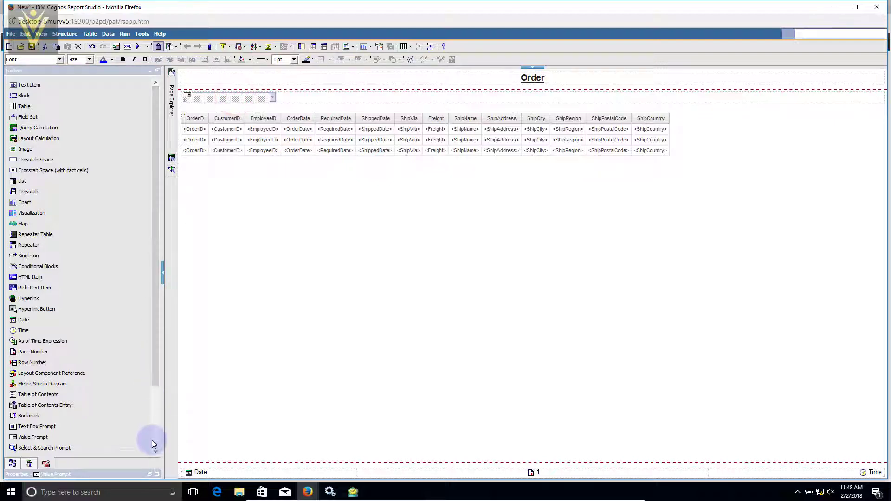
left_click(158, 474)
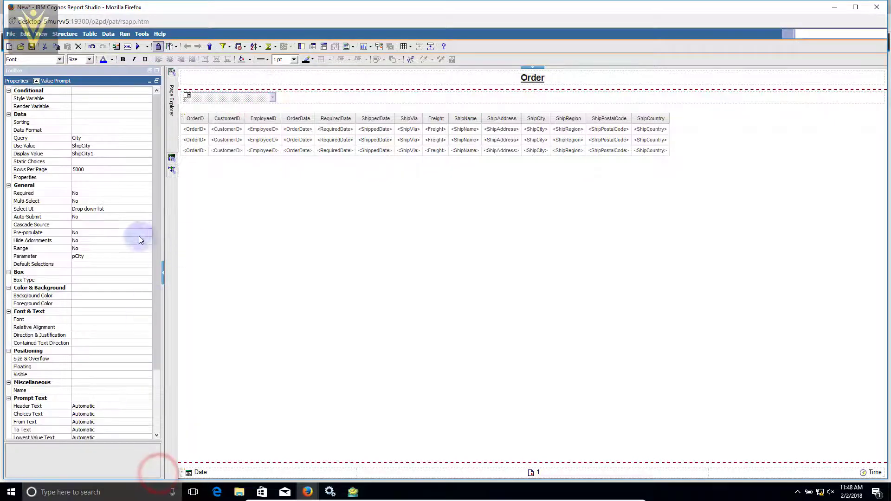
left_click(116, 218)
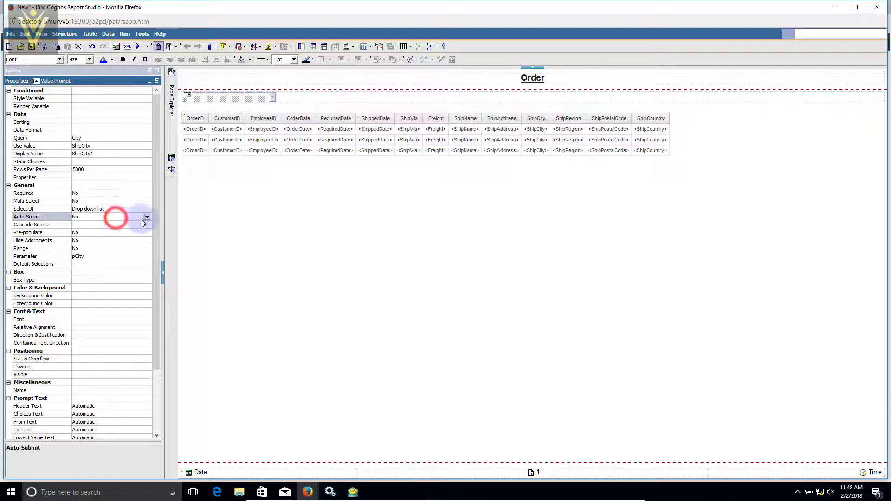
left_click(147, 217)
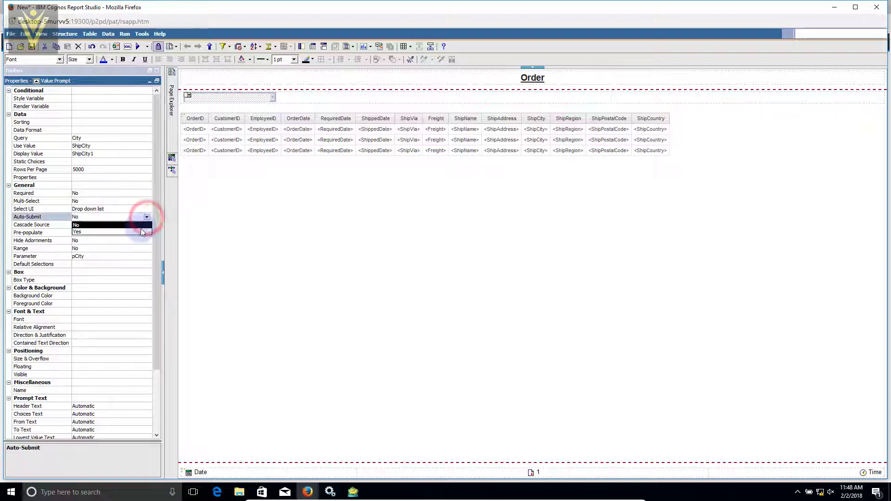
left_click(141, 230)
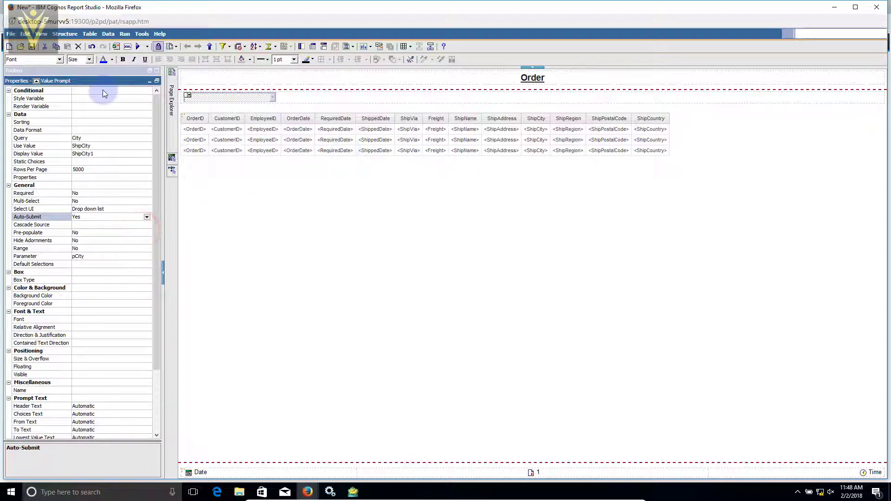
Step: Save the report as HideColumnIfNull2 in Public Folders/NORTHWND
left_click(32, 47)
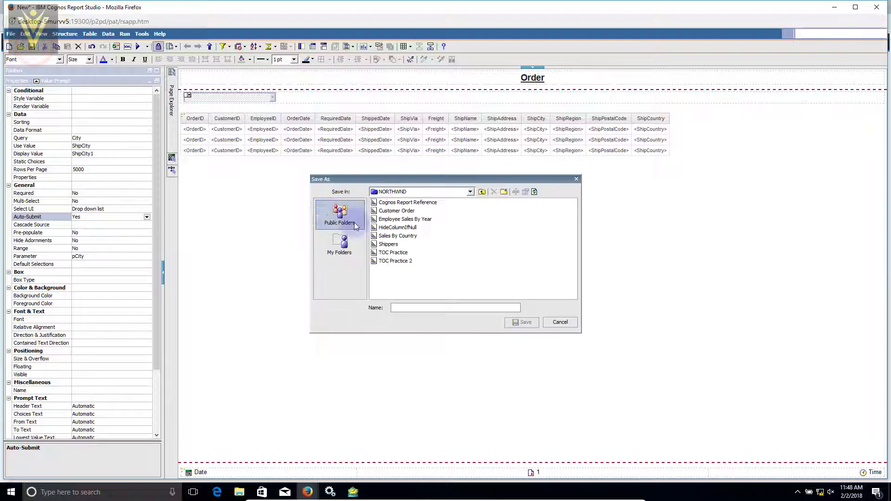
left_click(456, 307)
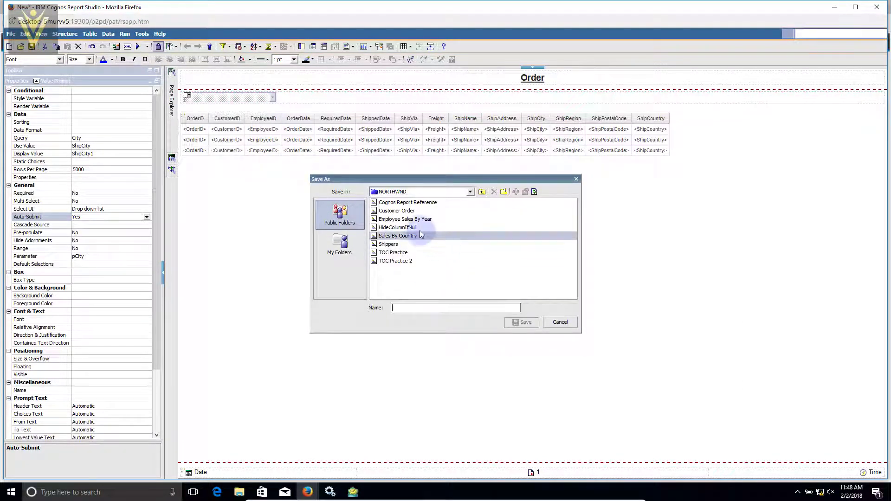
left_click(419, 229)
left_click(437, 309)
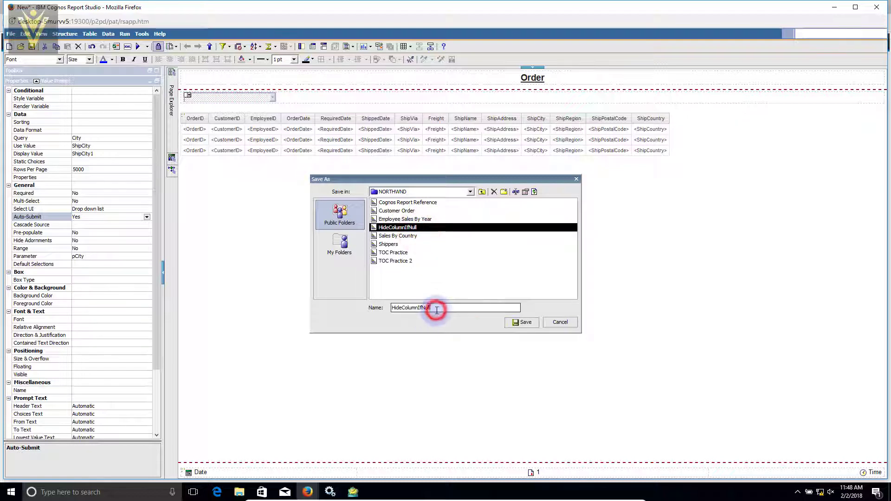
type("2")
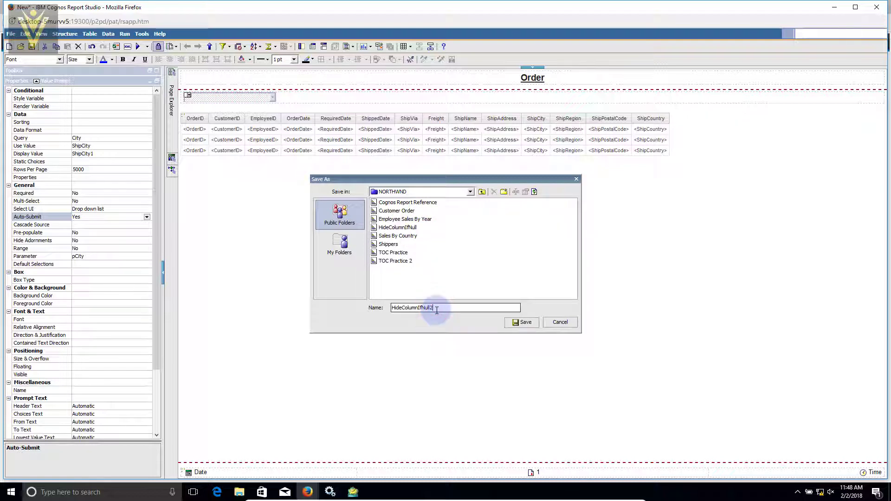
left_click(517, 323)
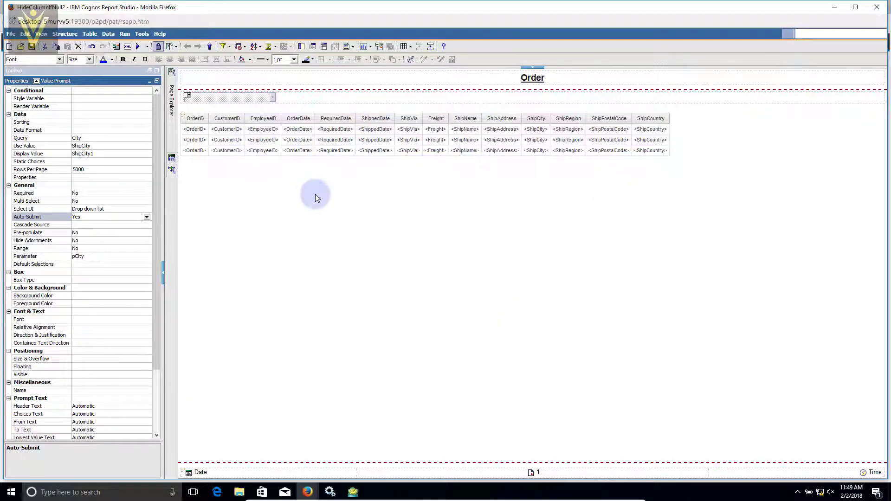
Step: Give the ShipRegion column's body cells a Silver background colour
left_click(569, 140)
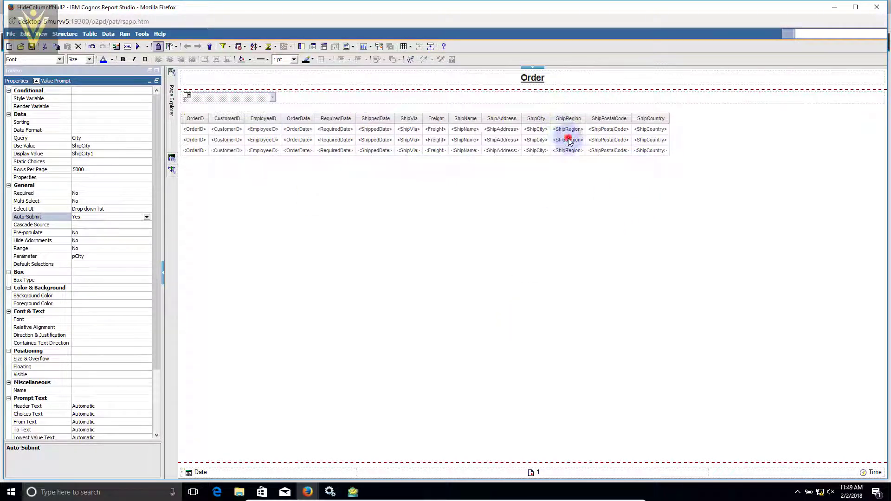
left_click(249, 60)
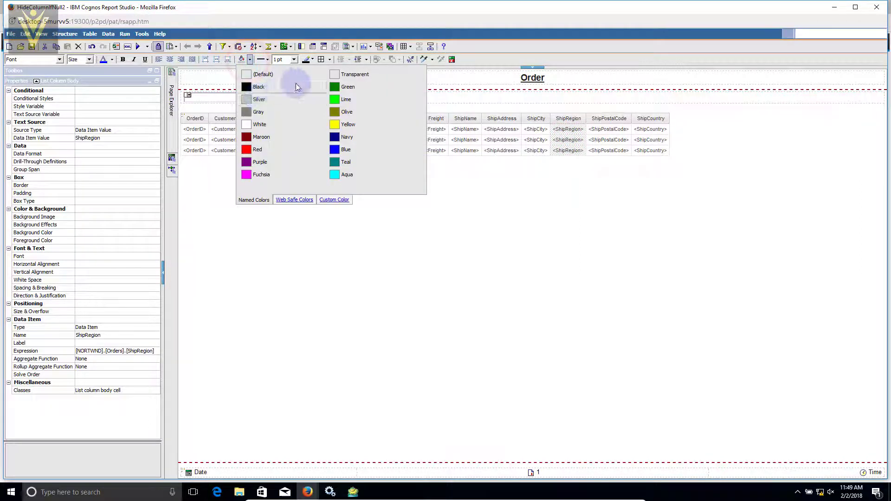
left_click(256, 99)
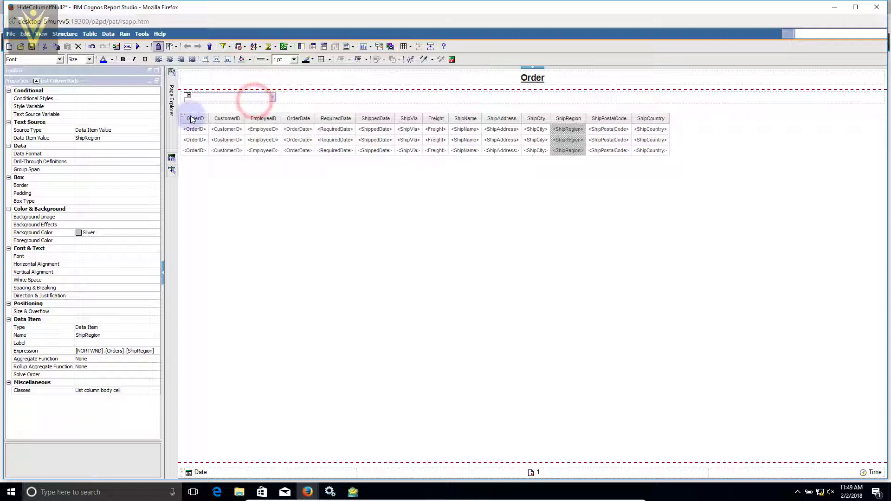
left_click(106, 63)
left_click(432, 182)
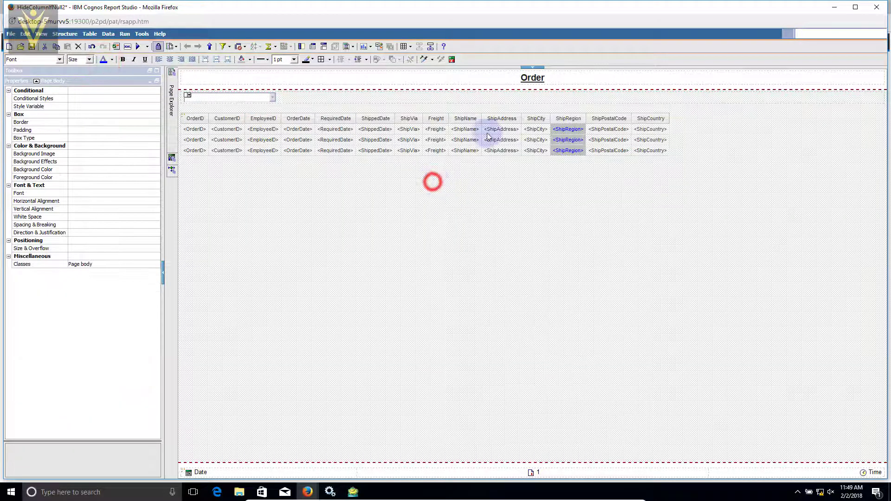
left_click(378, 131)
Step: Go to the list's query and add a new Data Item to it
right_click(379, 131)
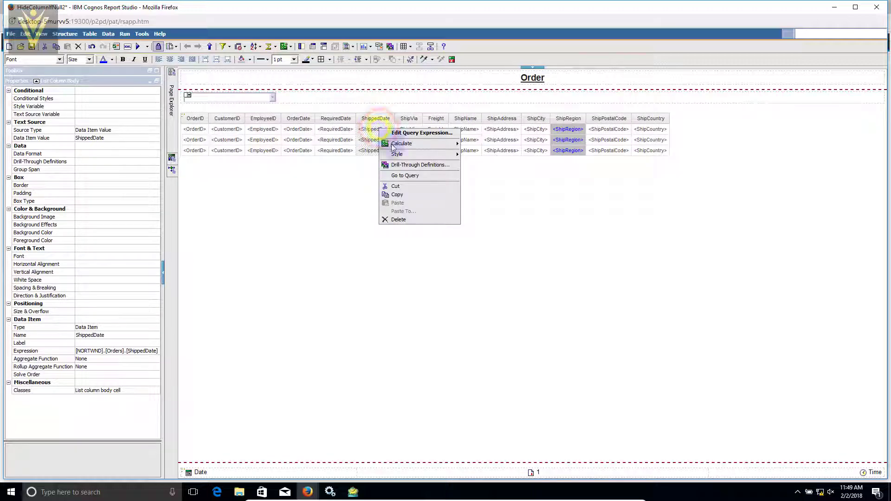
left_click(402, 176)
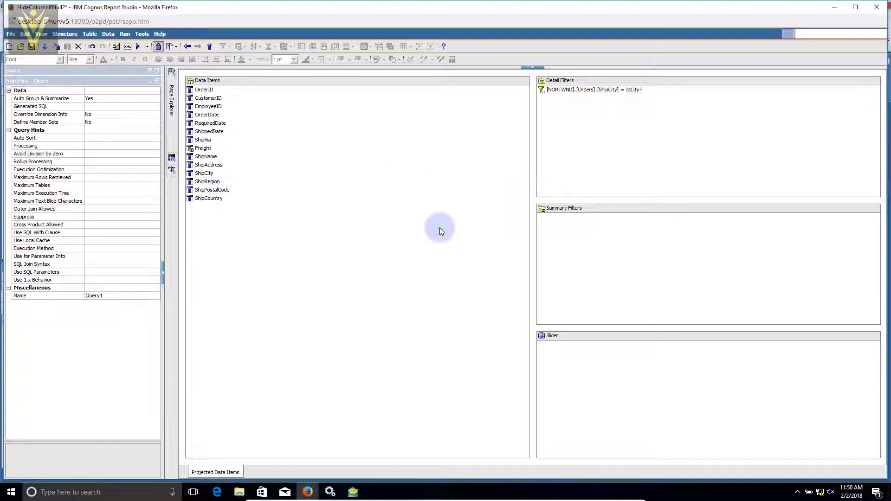
left_click(156, 70)
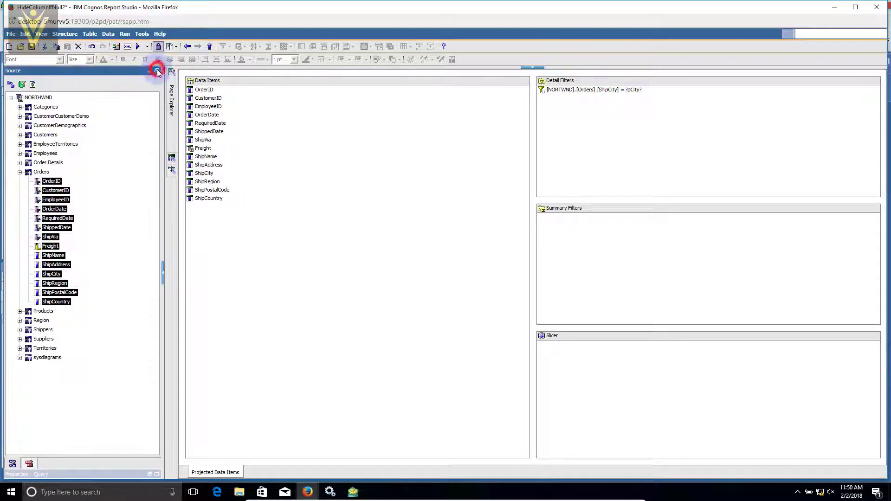
left_click(29, 463)
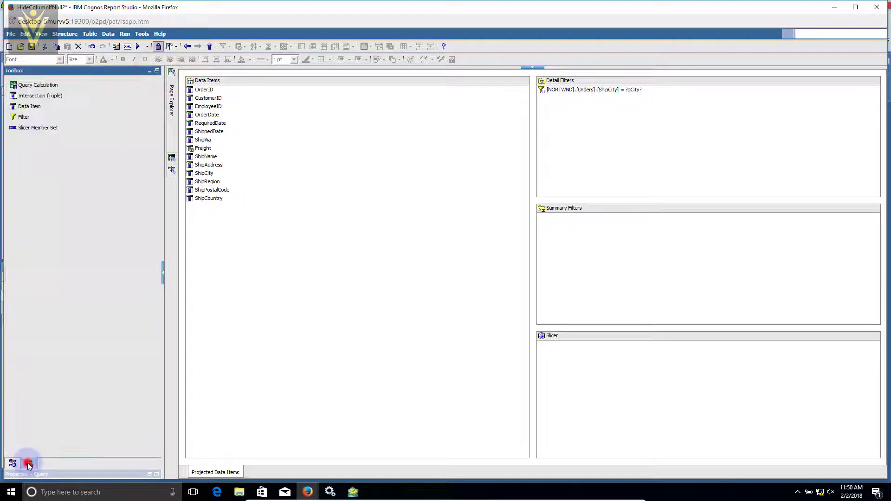
left_click_drag(29, 106, 246, 264)
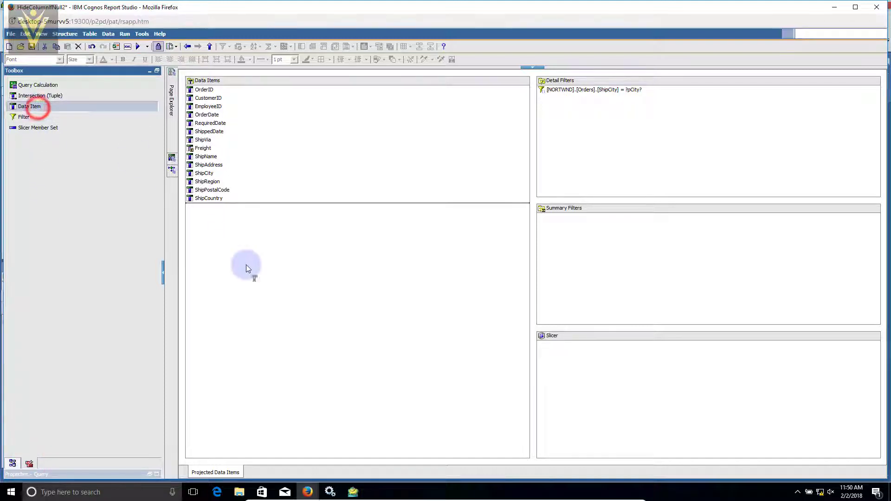
Step: Name the data item CountShipRegion with expression [NORTHWIND].[Orders].[ShipRegion], validated
left_click_drag(360, 160, 251, 161)
type("C")
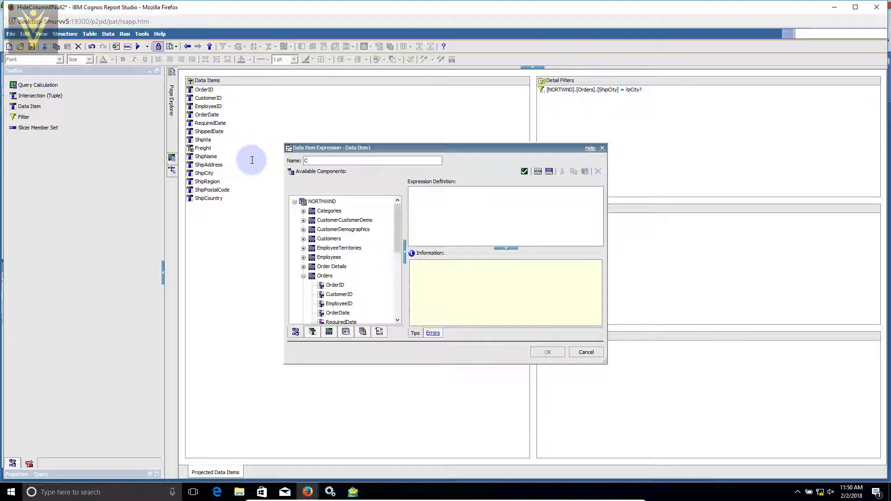
type("ountShipRegion")
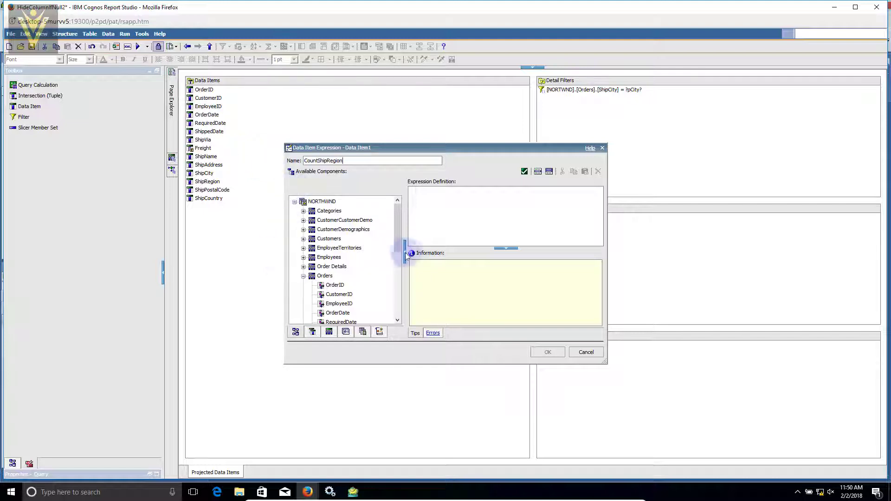
left_click(397, 240)
left_click_drag(397, 239, 396, 279)
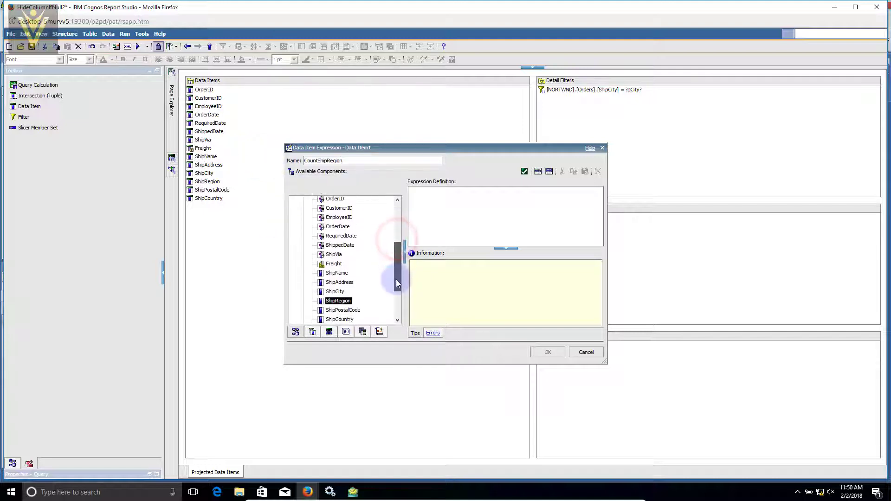
left_click(338, 265)
left_click_drag(339, 265, 537, 222)
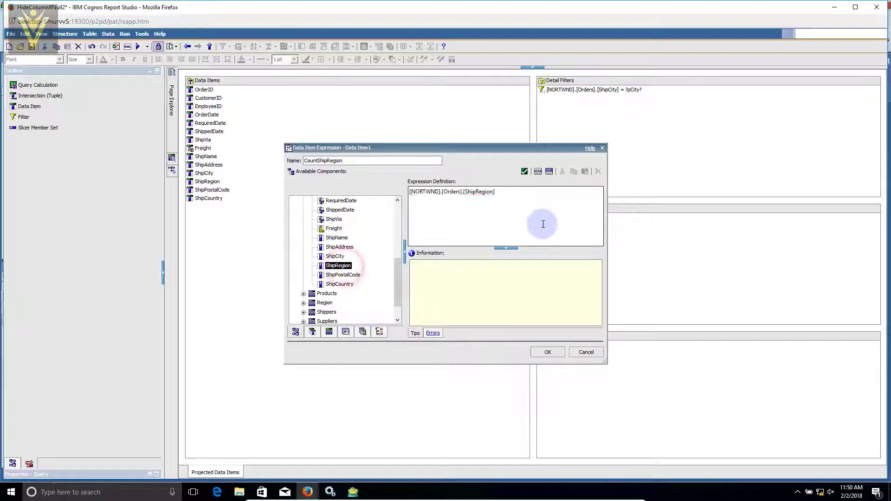
left_click(524, 172)
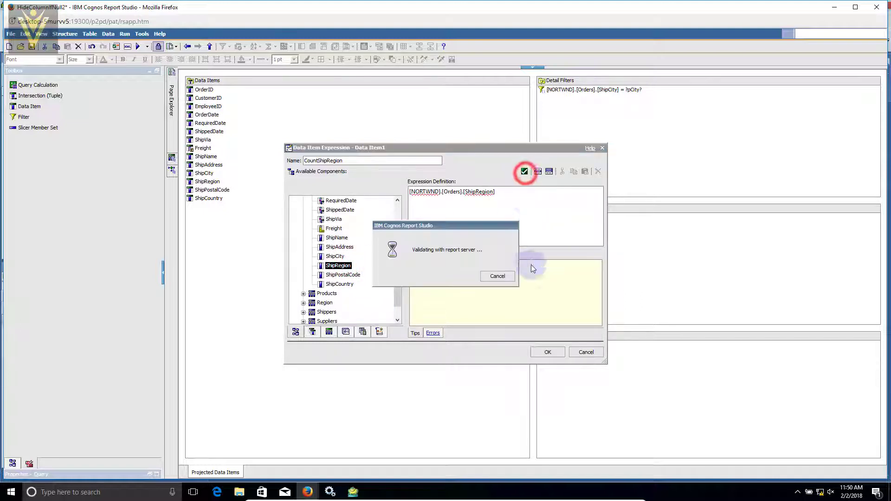
left_click(548, 354)
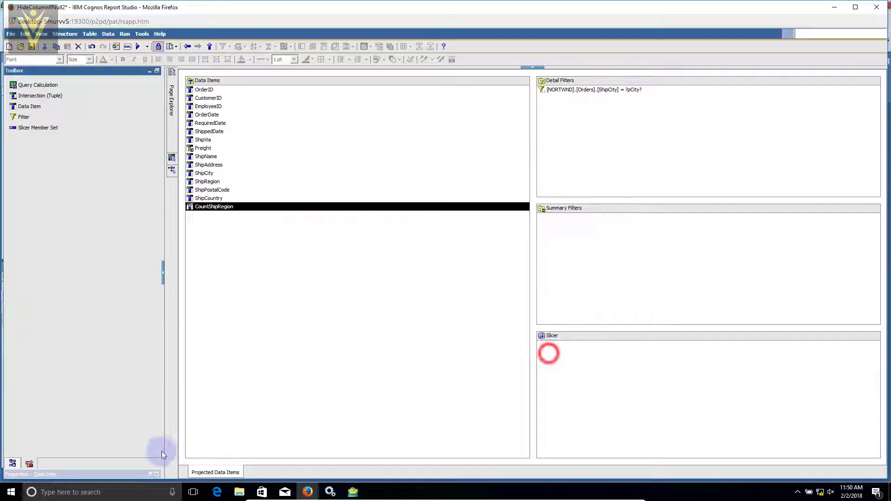
Step: Set CountShipRegion's Aggregate and Rollup Aggregate Functions to Count, then open condition variables
left_click(158, 474)
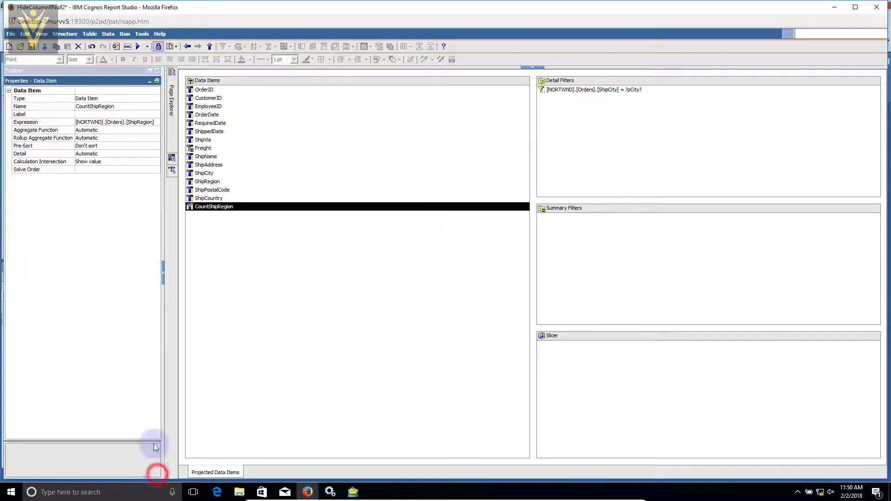
left_click(125, 130)
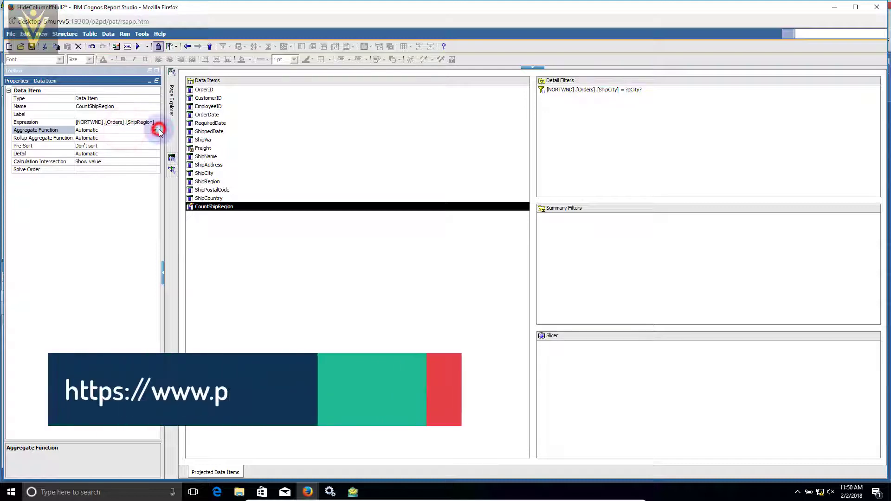
left_click(155, 131)
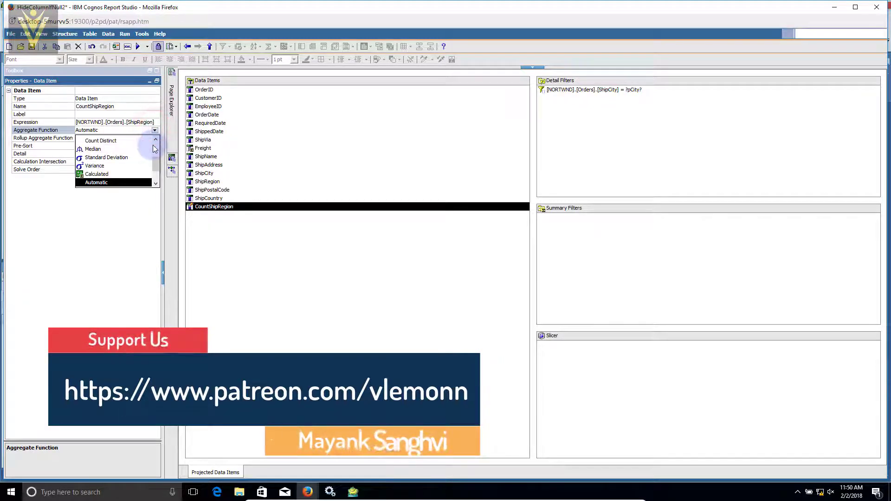
scroll(148, 143, "up", 2)
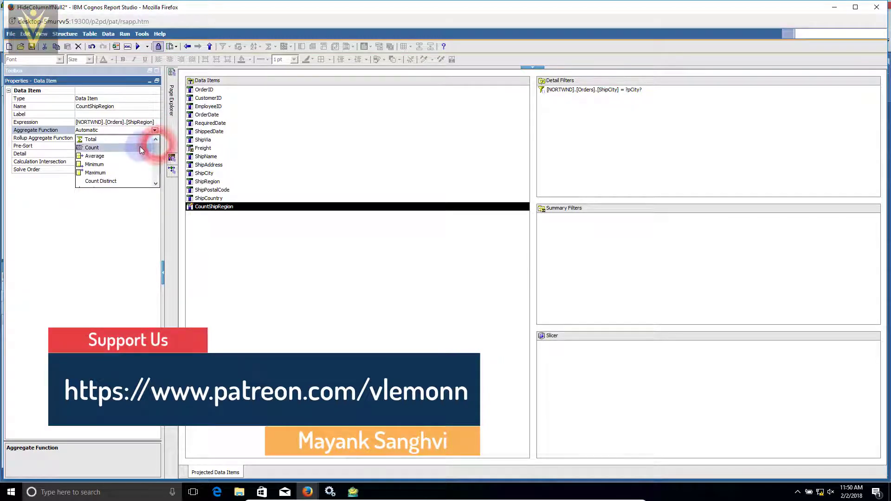
left_click(140, 147)
left_click(154, 138)
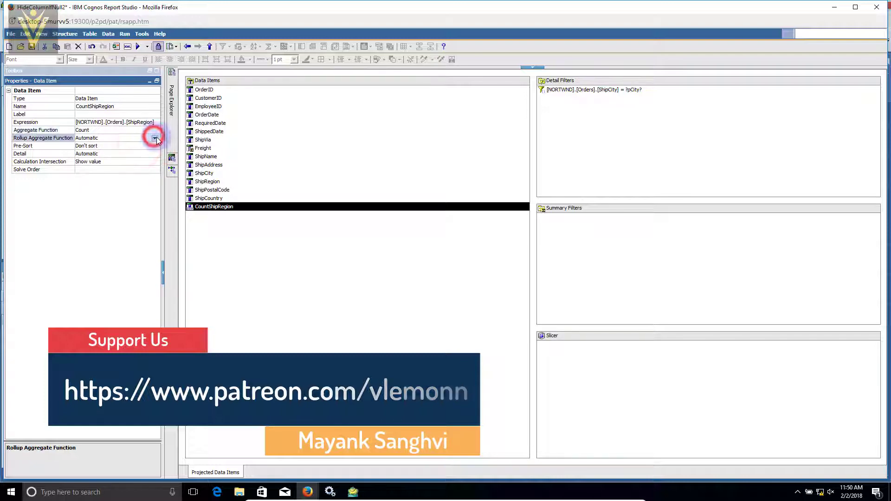
left_click(155, 138)
scroll(148, 157, "up", 2)
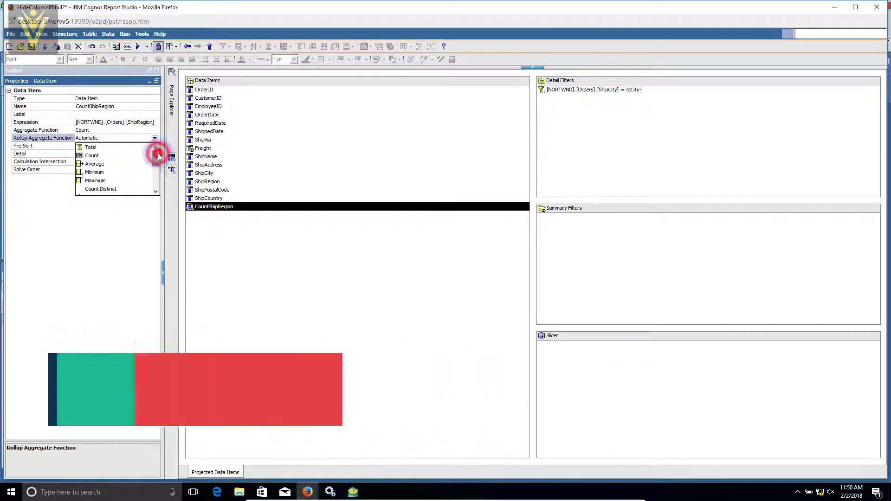
left_click(137, 157)
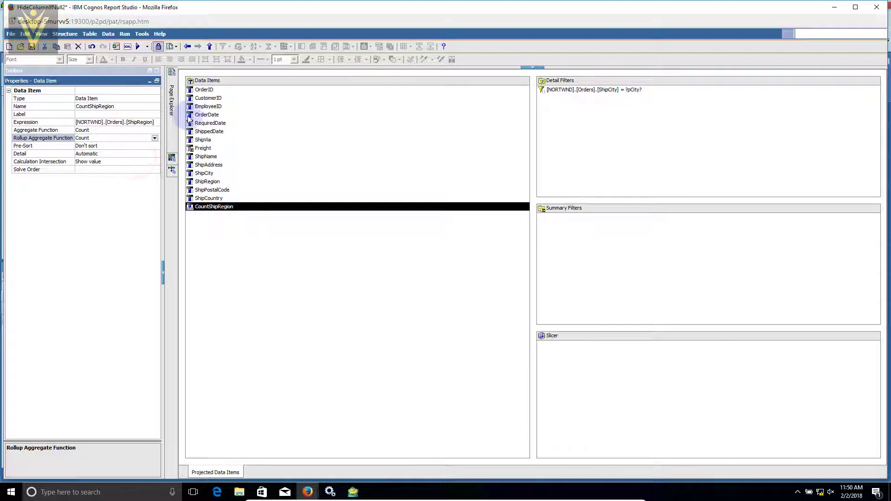
left_click(172, 100)
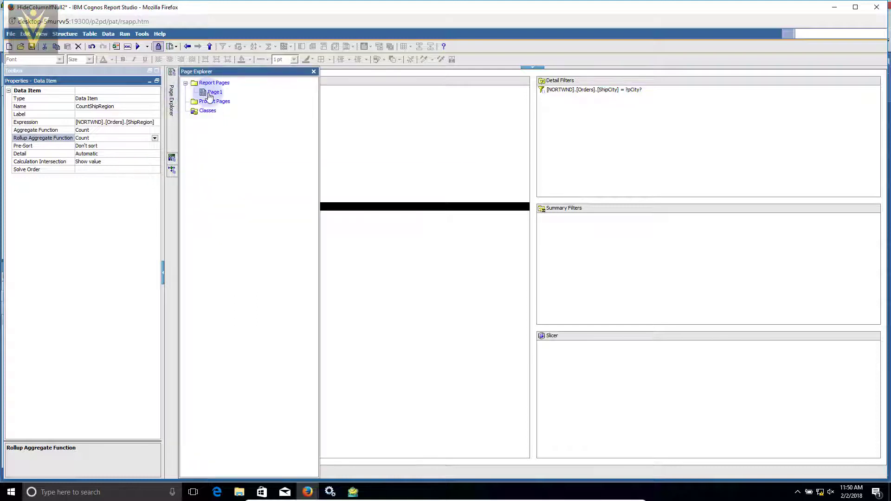
left_click(172, 168)
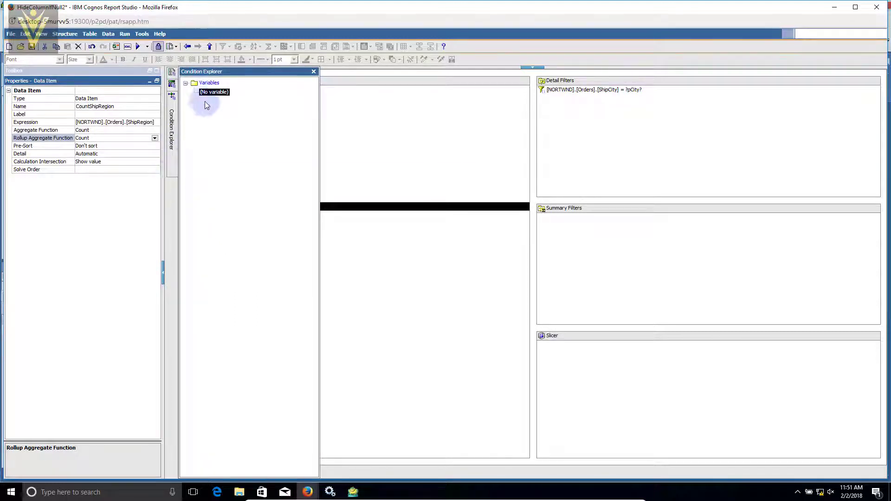
Step: Add a Boolean1 variable with Yes/No values and expression [Query1].[CountShipRegion]>0
left_click(208, 83)
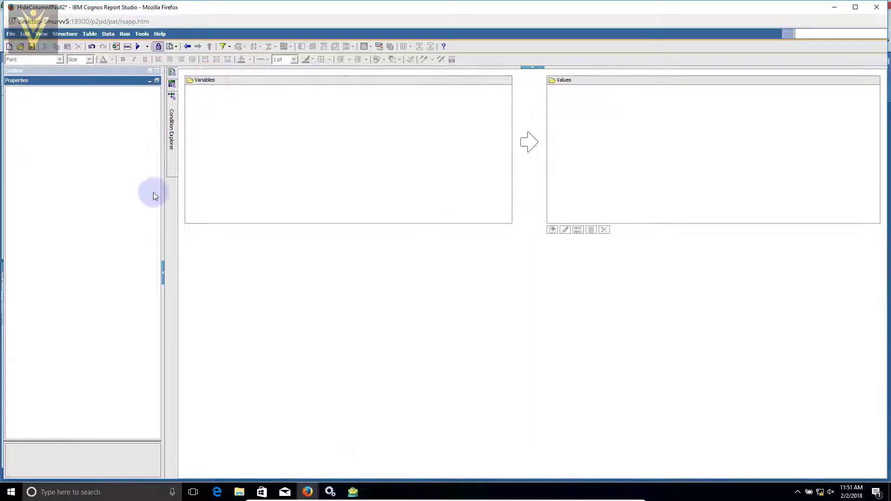
left_click(157, 70)
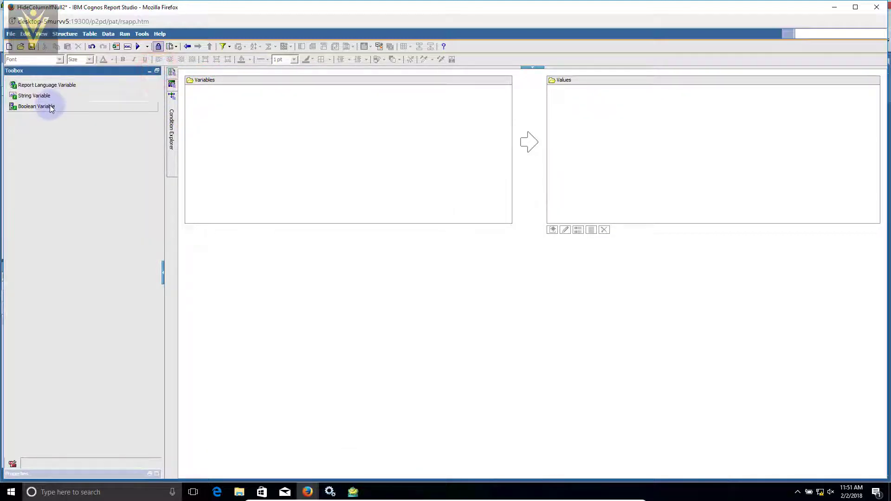
left_click_drag(49, 106, 210, 110)
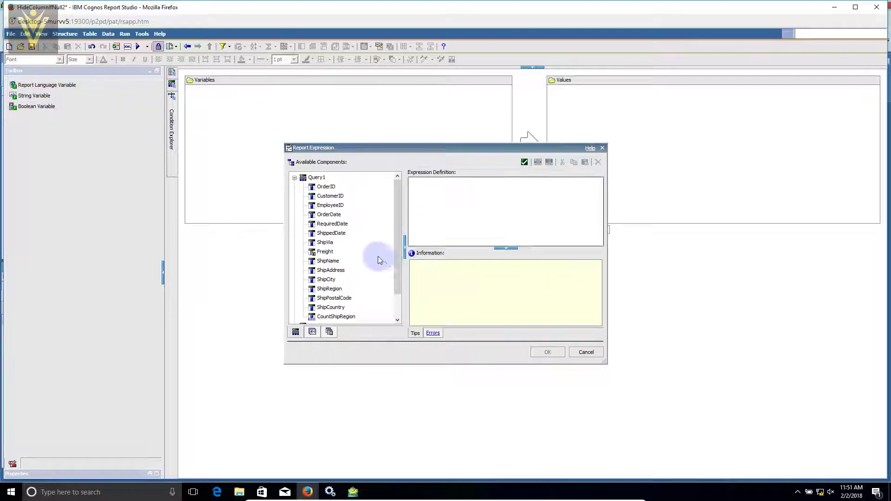
left_click(399, 300)
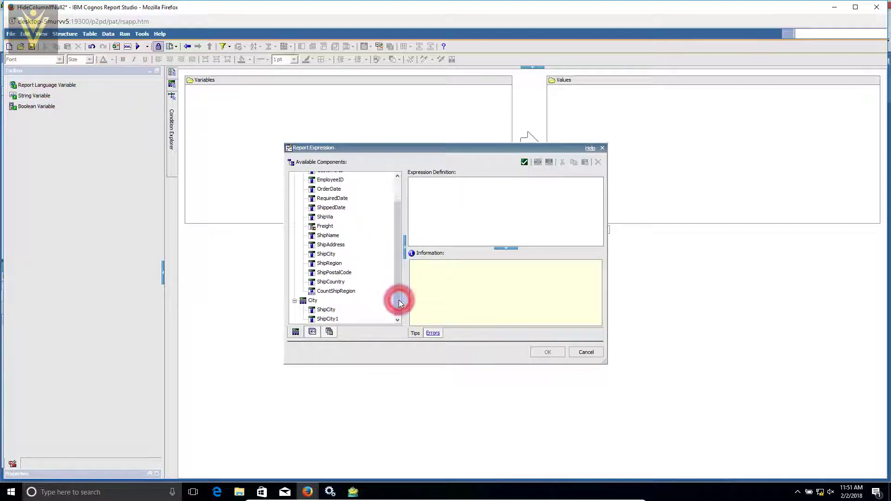
left_click(352, 292)
left_click_drag(354, 295, 457, 207)
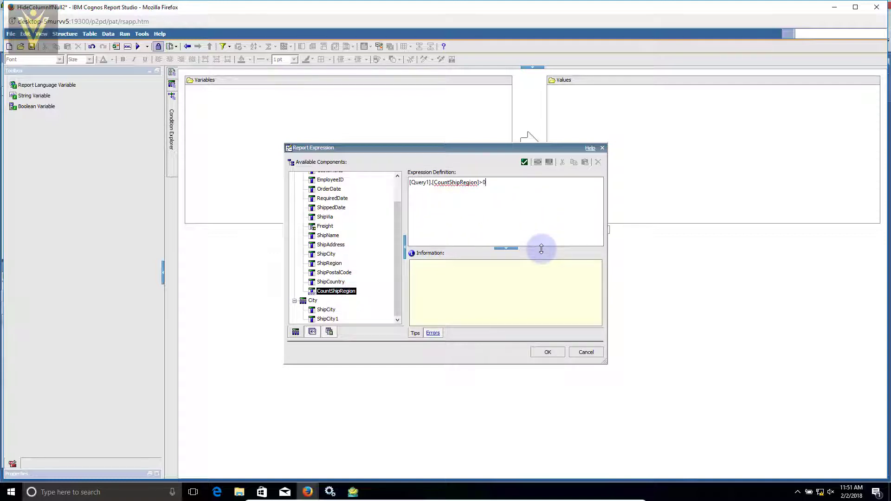
left_click(547, 352)
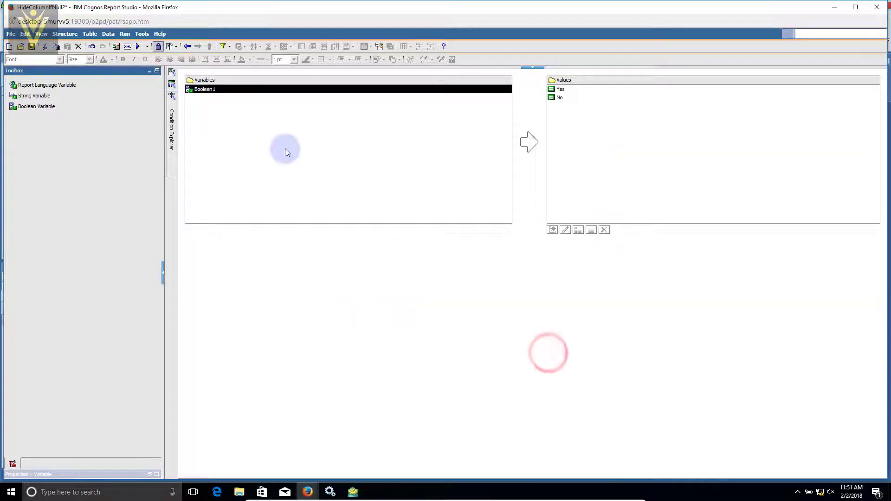
Step: Rename the Boolean1 variable to bHideShipRegion and return to the Page1 layout
left_click(160, 472)
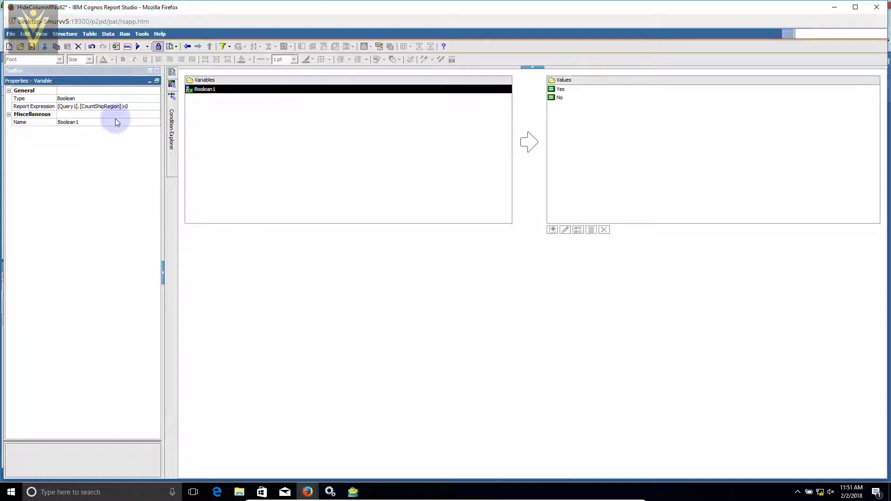
left_click(116, 120)
left_click(116, 120)
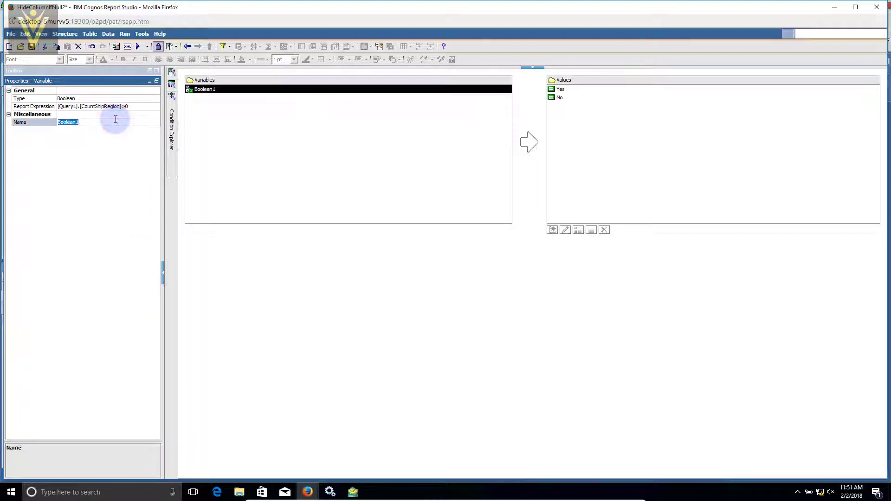
key("Delete")
type("bHideShipRegion")
left_click(115, 119)
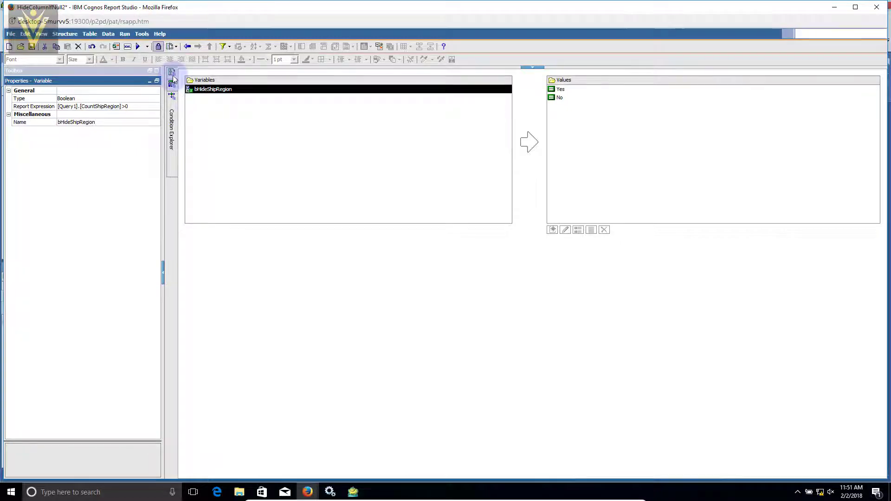
mouse_move(173, 75)
left_click(216, 93)
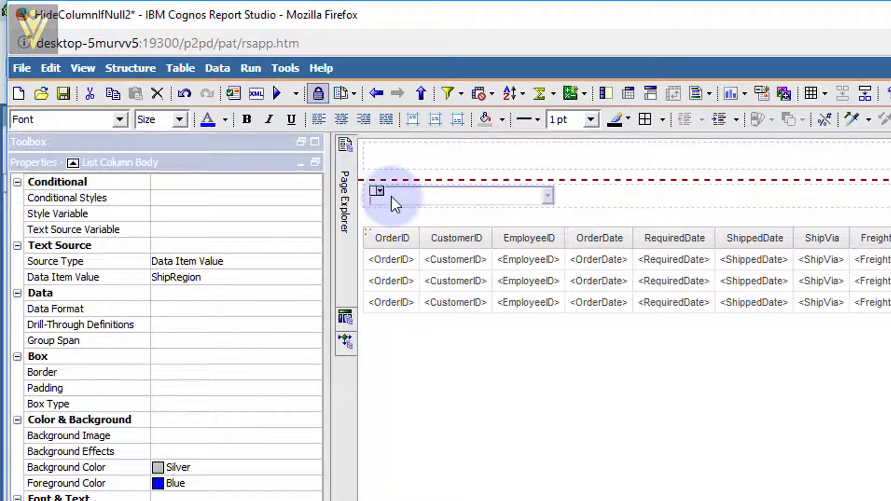
Step: Set the ShipRegion list column's Render Variable to bHideShipRegion, rendering for Yes
left_click(72, 162)
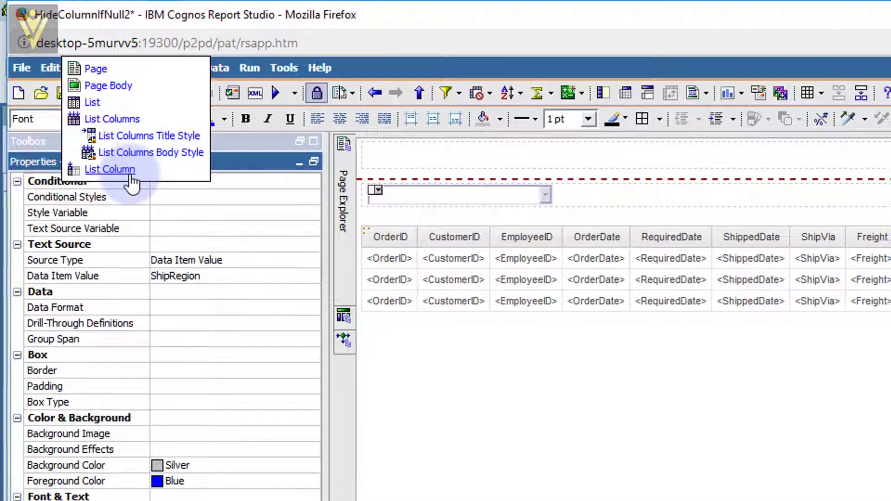
left_click(131, 174)
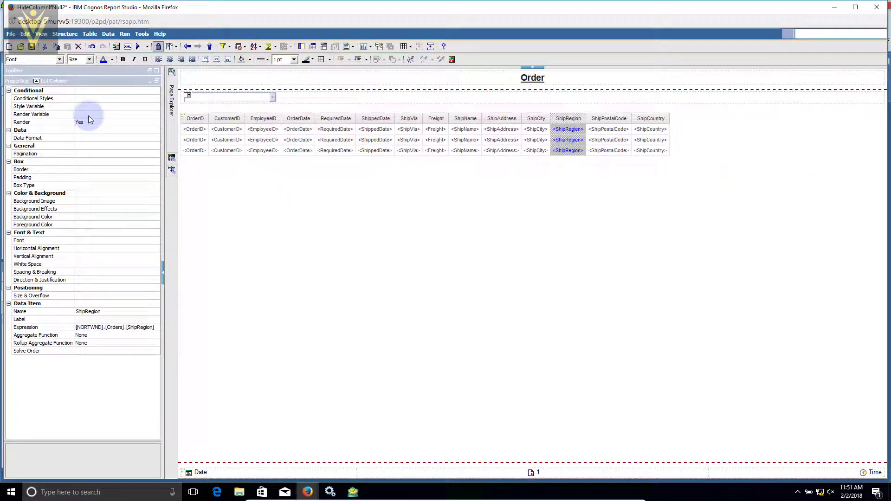
left_click(88, 114)
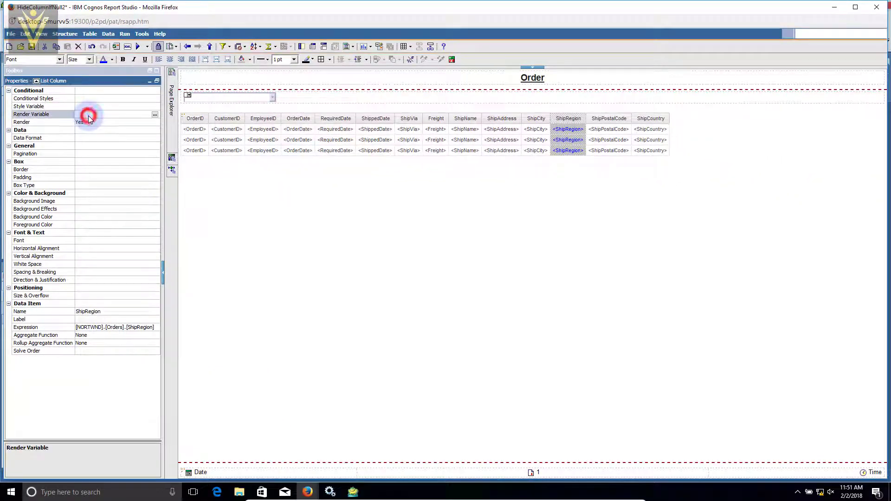
left_click(155, 114)
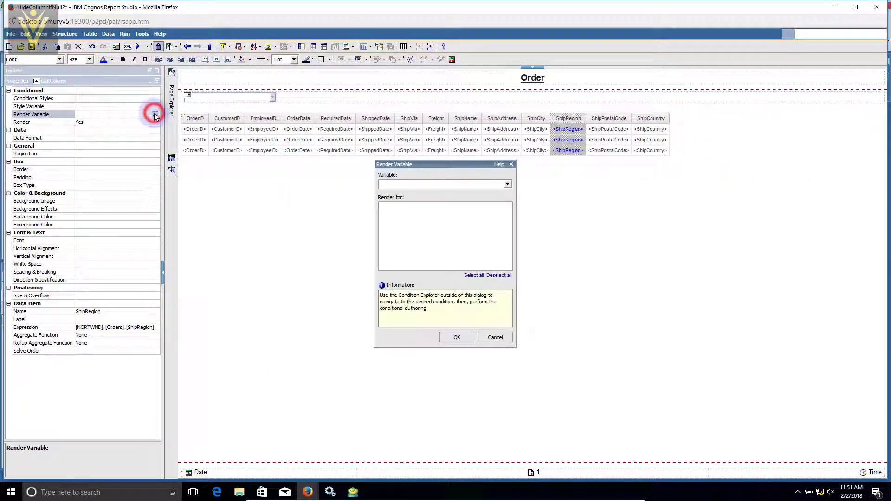
left_click(511, 185)
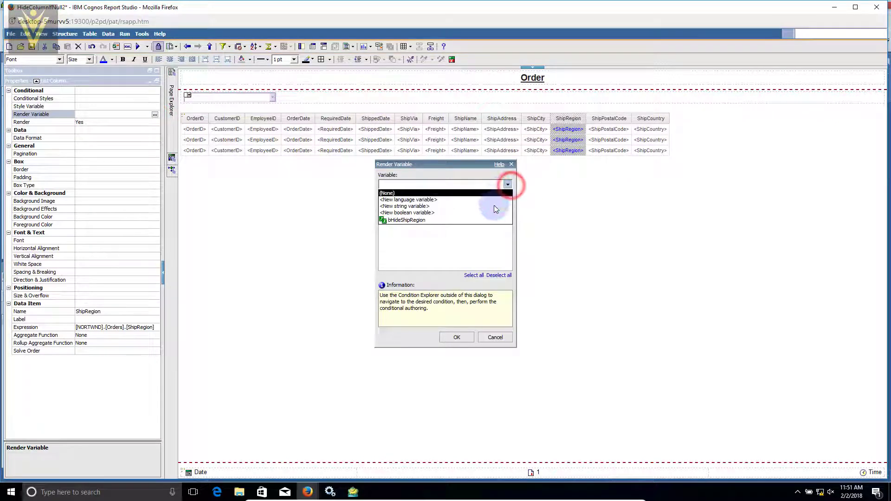
left_click(489, 221)
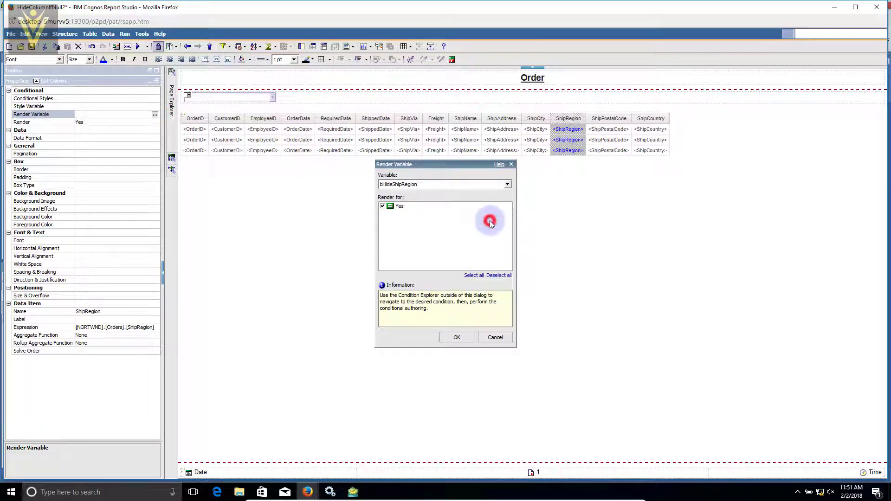
left_click(456, 341)
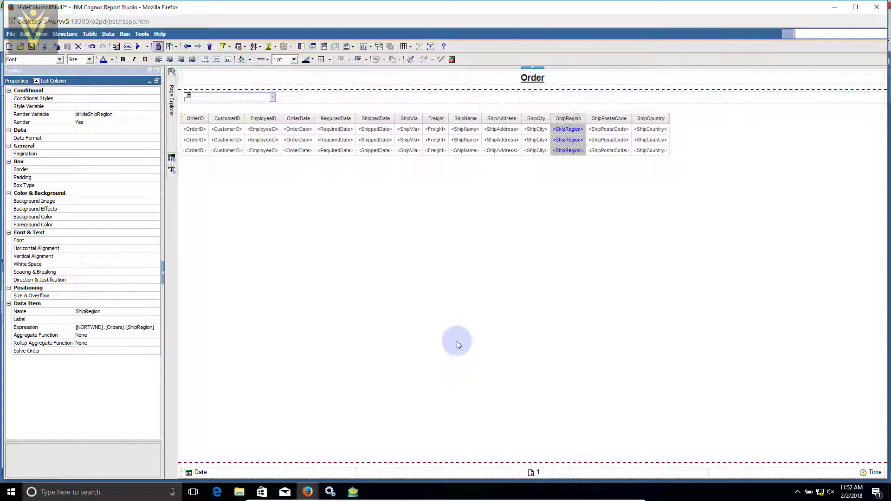
Step: Add CountShipRegion to the Order list's properties, then save and run the report
left_click(184, 121)
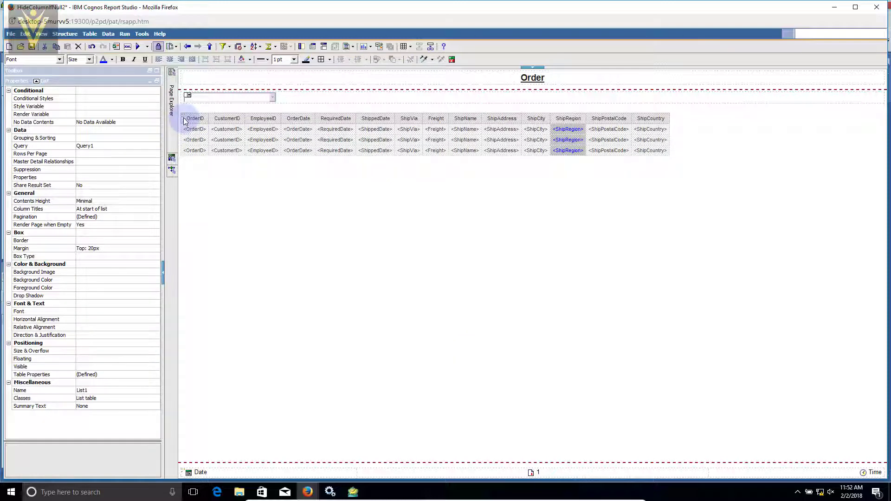
left_click(141, 178)
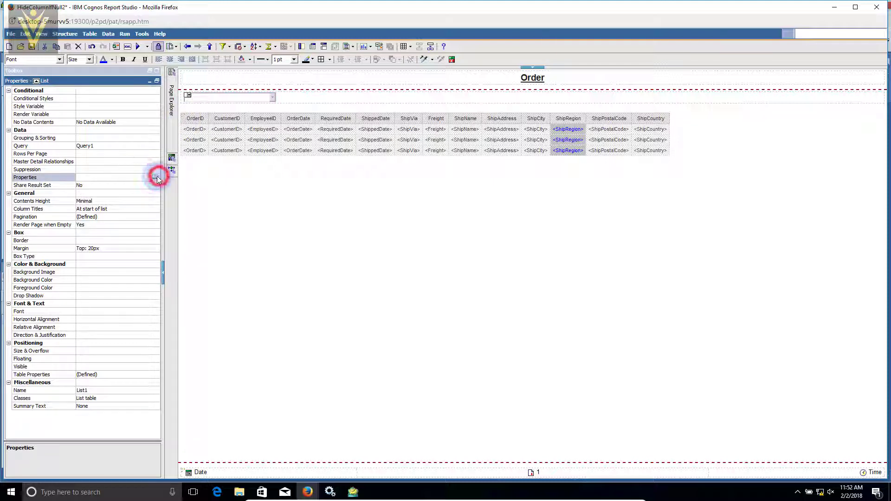
left_click(155, 178)
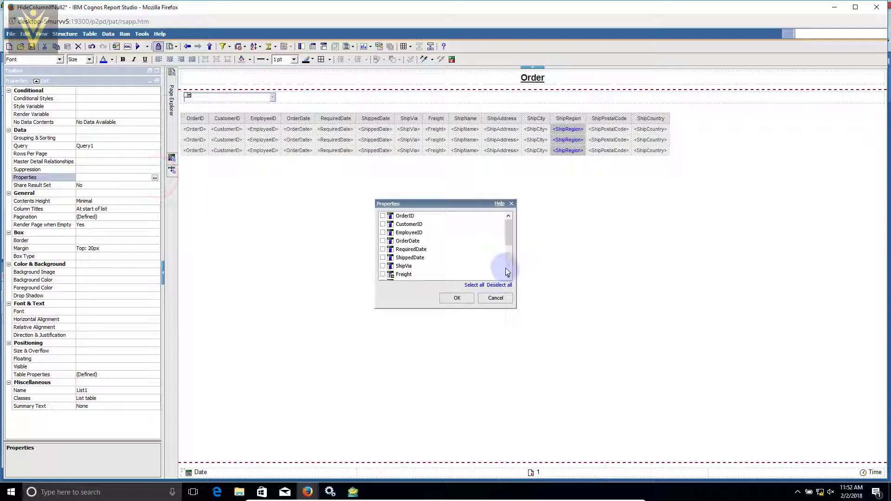
left_click(509, 271)
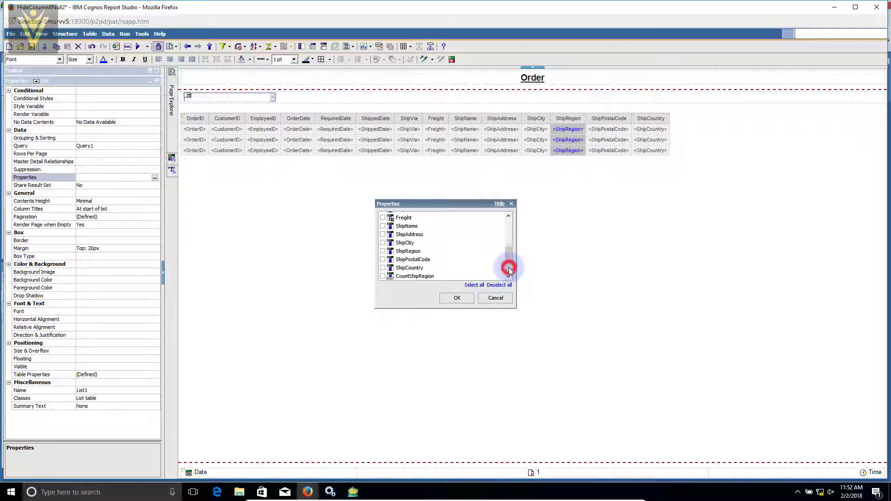
left_click(384, 277)
left_click(457, 298)
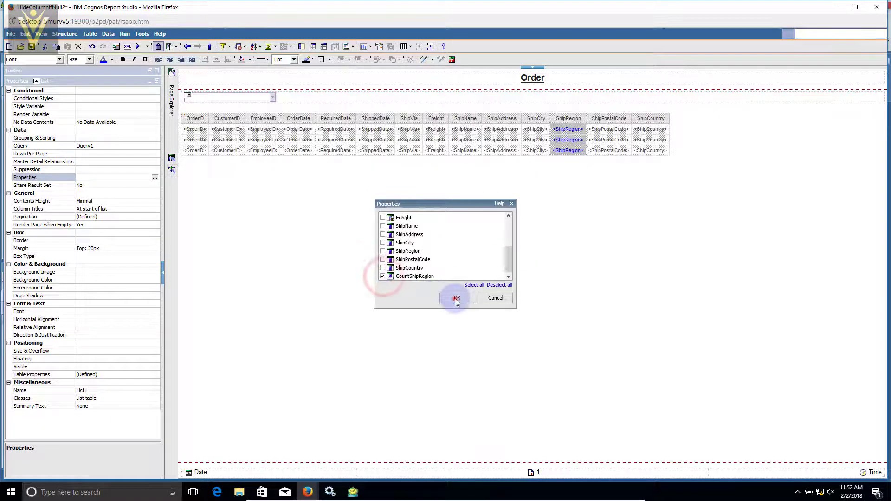
left_click(32, 46)
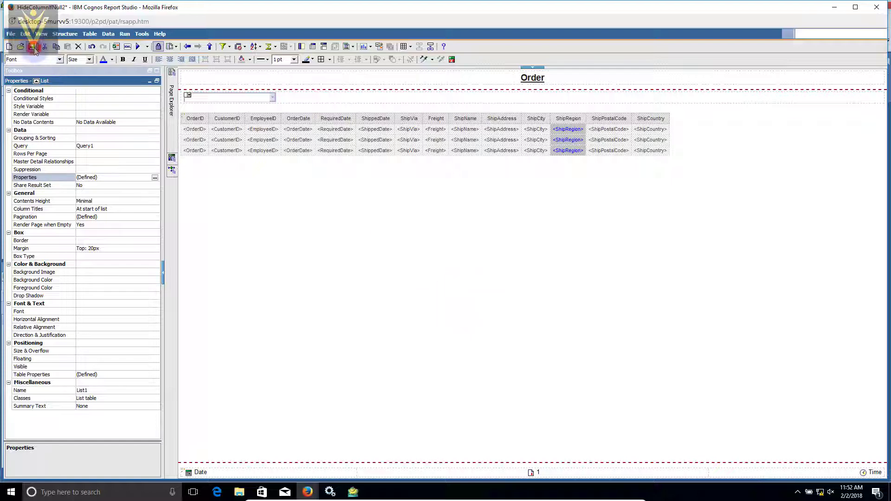
left_click(138, 46)
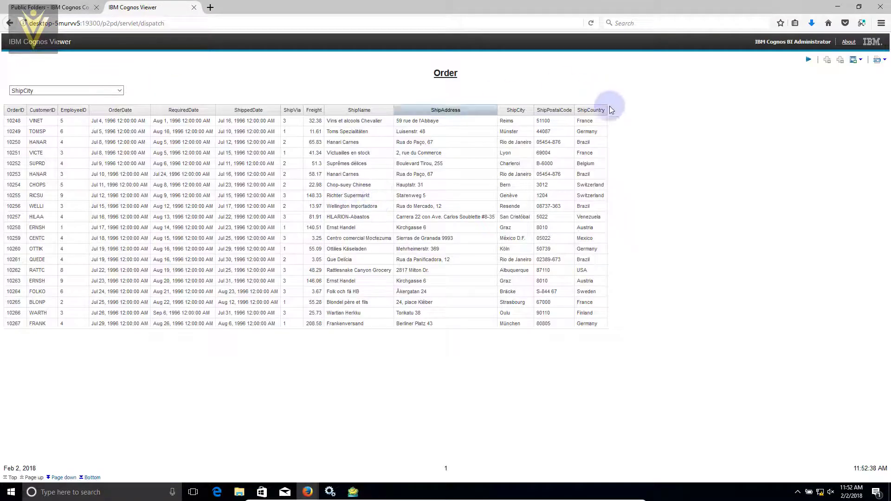
Step: Filter the report to ShipCity Aachen, with no ShipRegion column, then to Albuquerque
left_click(54, 91)
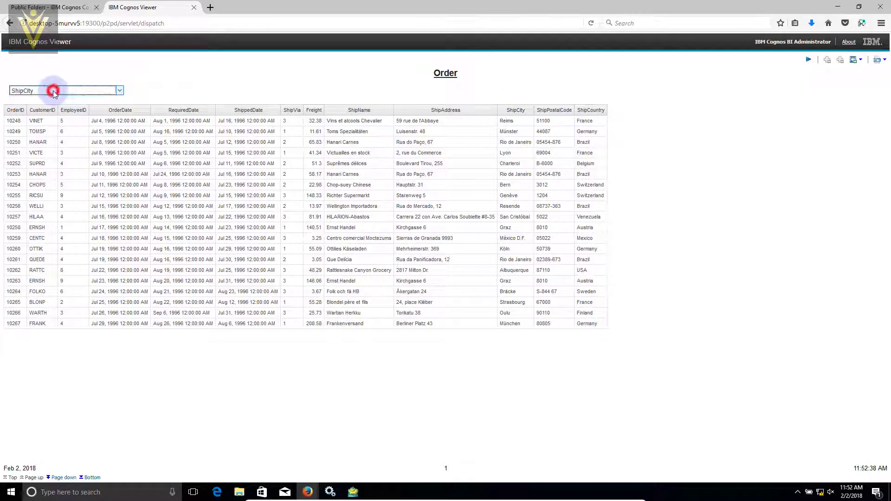
left_click(53, 124)
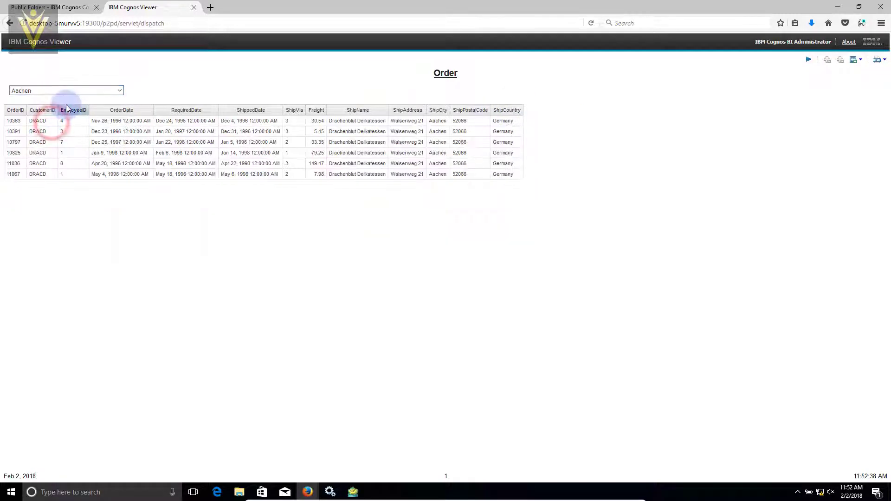
left_click(69, 90)
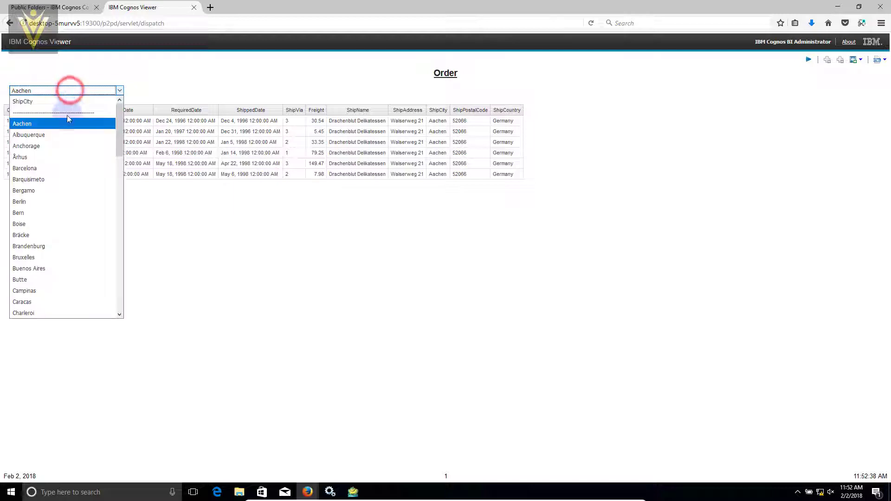
left_click(65, 136)
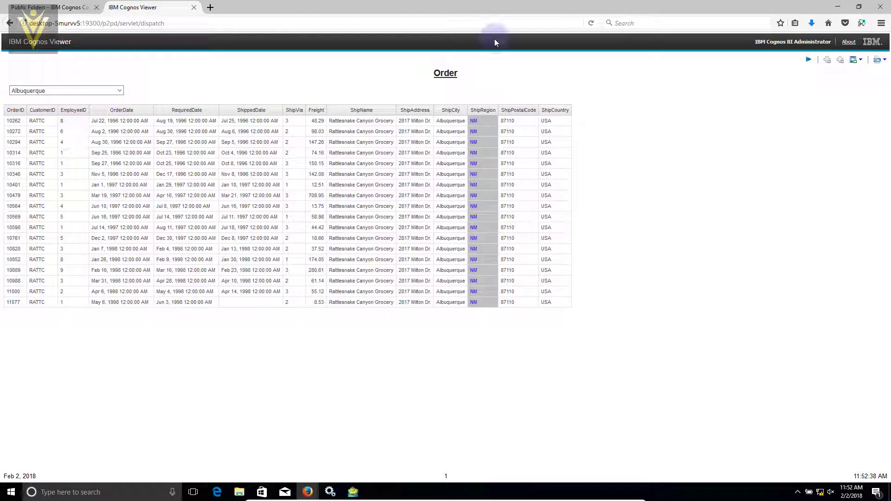
Step: Filter to Boise, where ShipRegion appears, then return to Report Studio
left_click(115, 93)
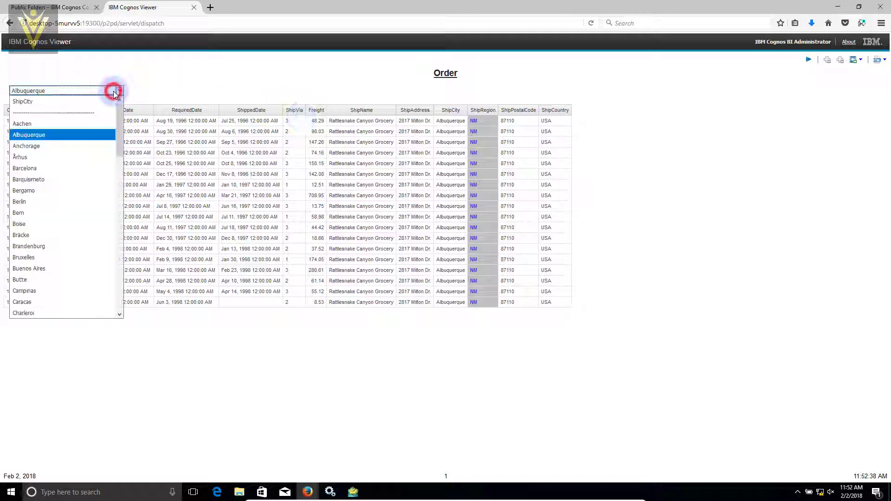
left_click(51, 225)
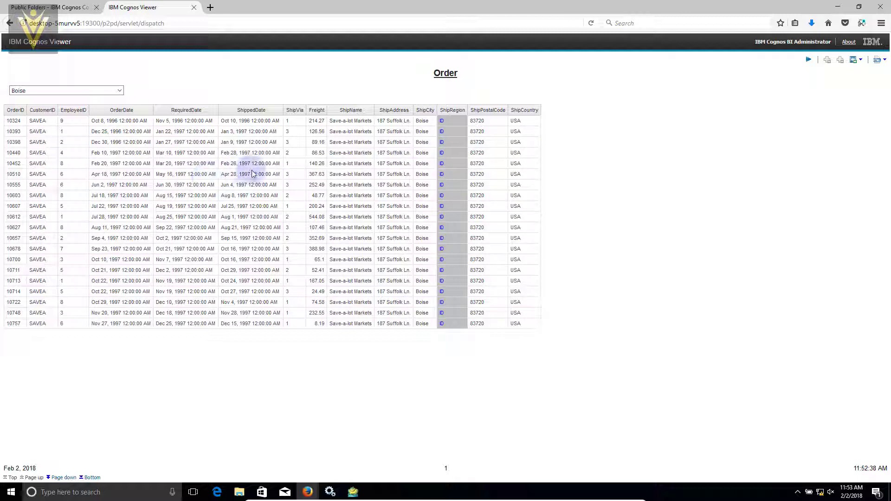
left_click(287, 166)
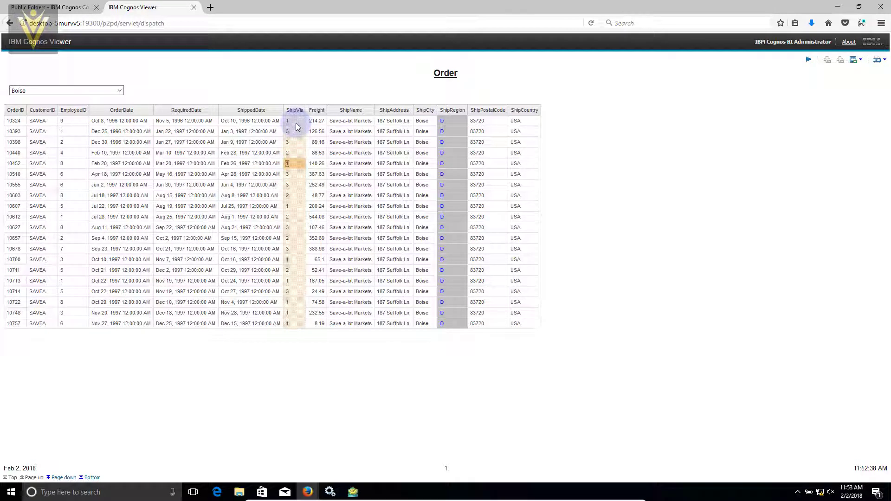
key("alt+Tab")
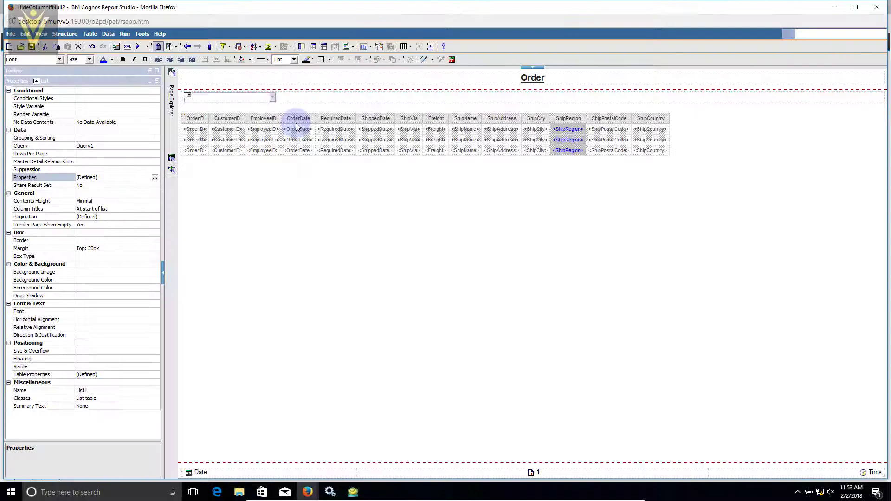
right_click(271, 130)
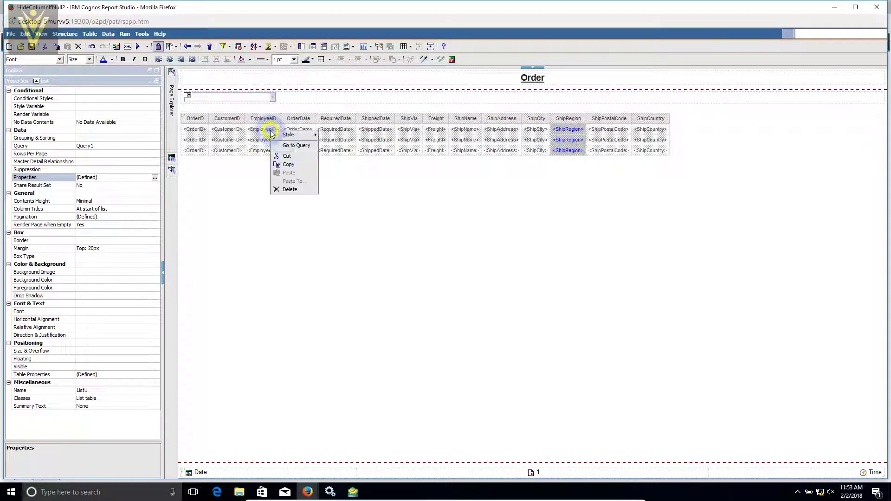
left_click(291, 146)
left_click(223, 208)
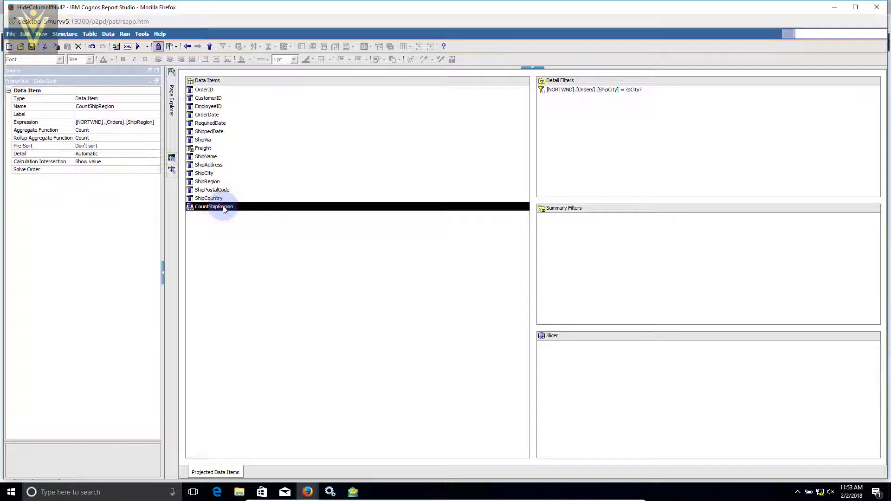
left_click(210, 140)
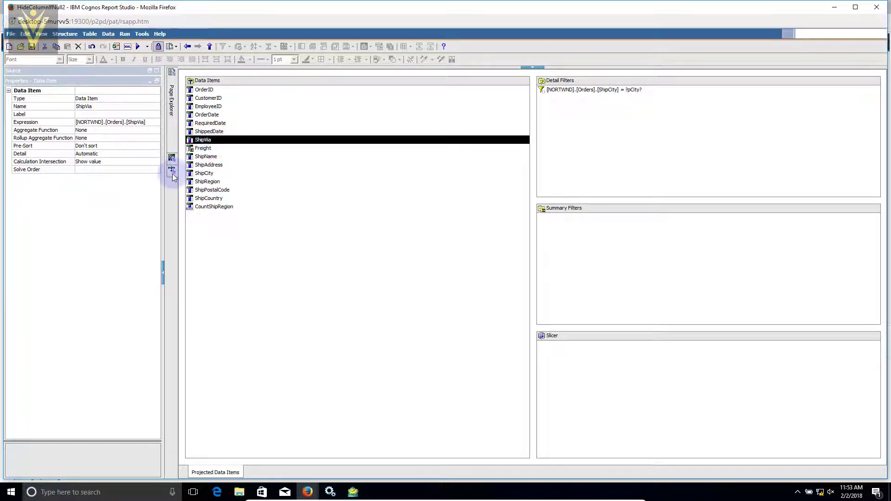
mouse_move(172, 170)
left_click(216, 83)
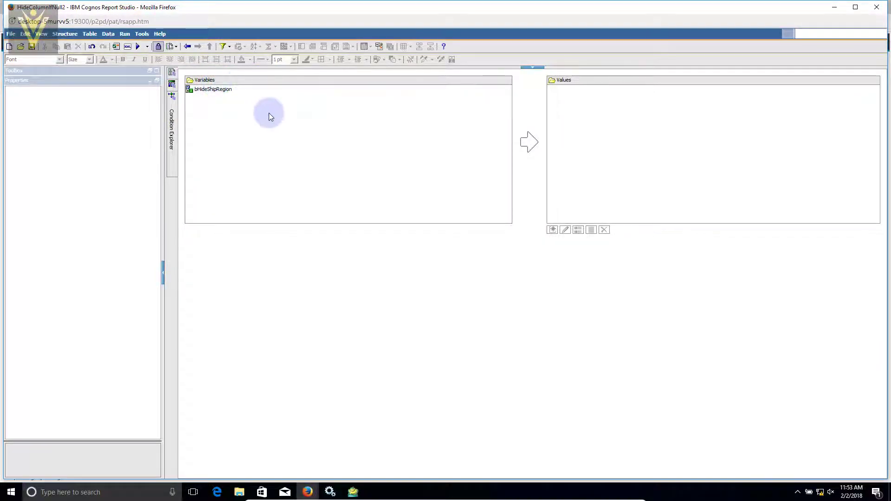
mouse_move(172, 72)
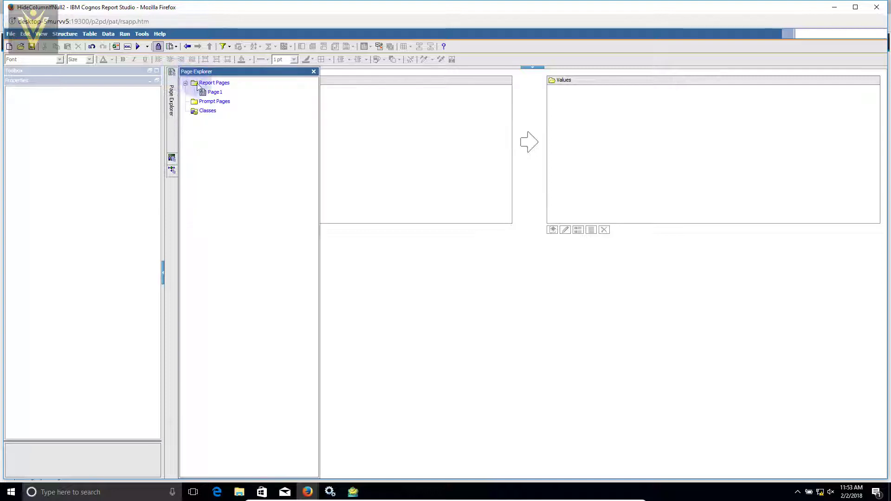
left_click(213, 94)
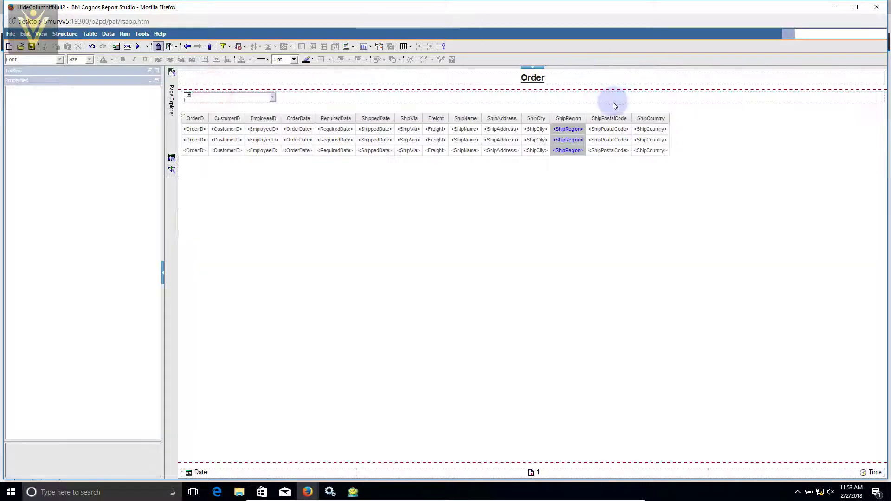
left_click(408, 138)
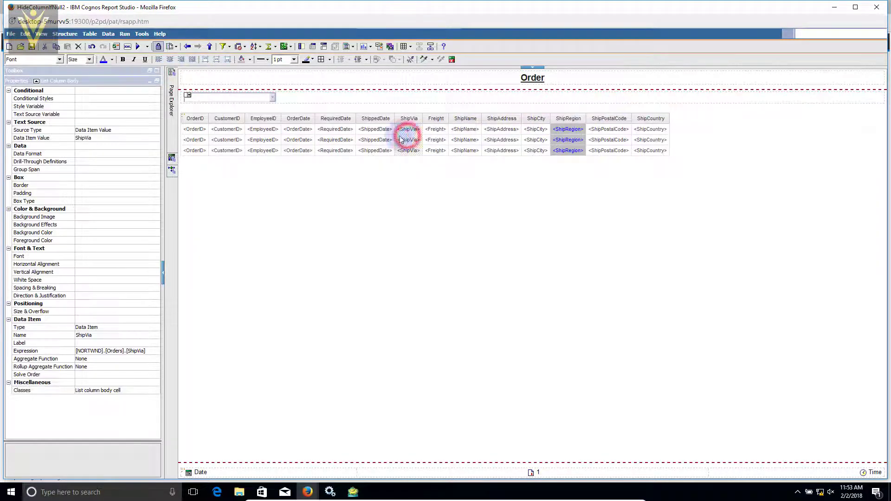
left_click(182, 115)
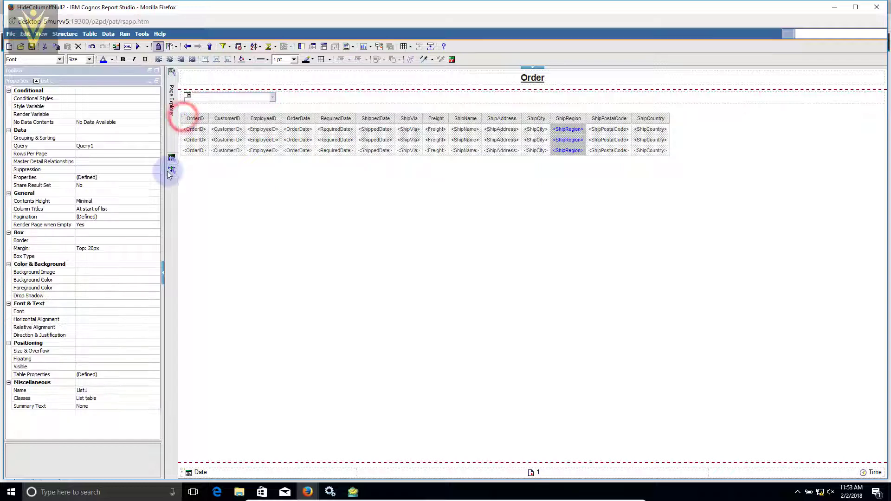